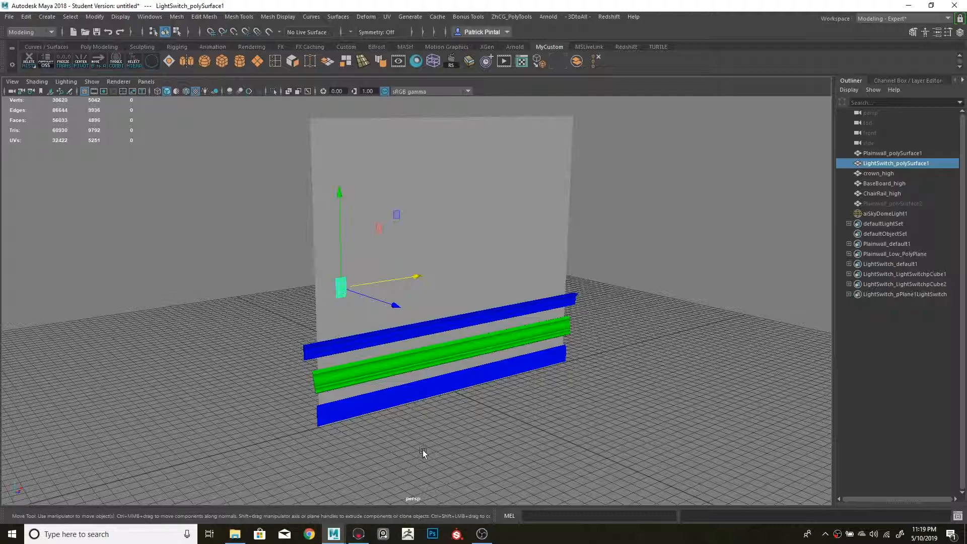
Step: Move the pivot of the baseboard at the foot of the wall down to the board's bottom edge
alt+drag(622, 366, 550, 373)
scroll(592, 361, up, 3)
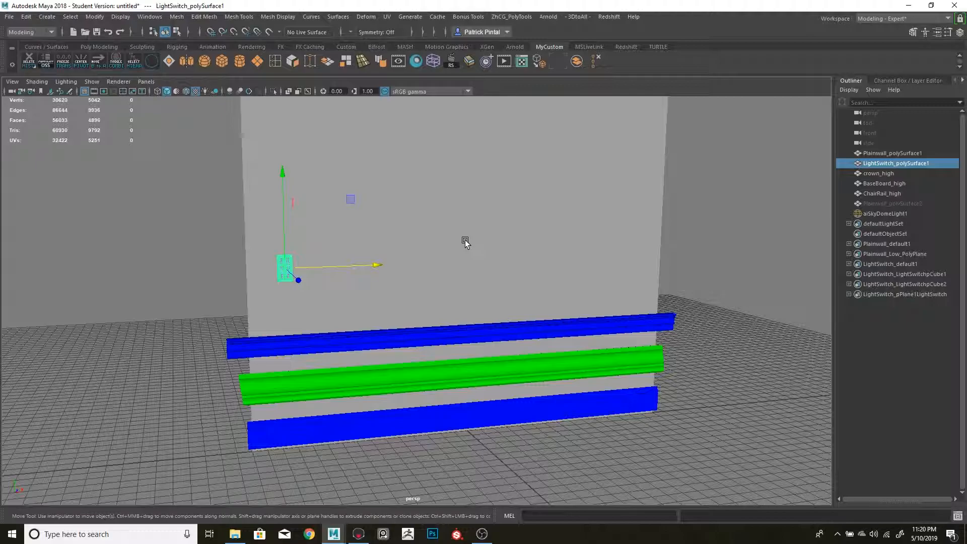
scroll(470, 259, down, 3)
mouse_move(476, 278)
alt+mouse_down()
mouse_move(476, 265)
mouse_move(472, 278)
alt+mouse_up()
scroll(468, 278, up, 3)
alt+drag(478, 406, 456, 413)
click(456, 413)
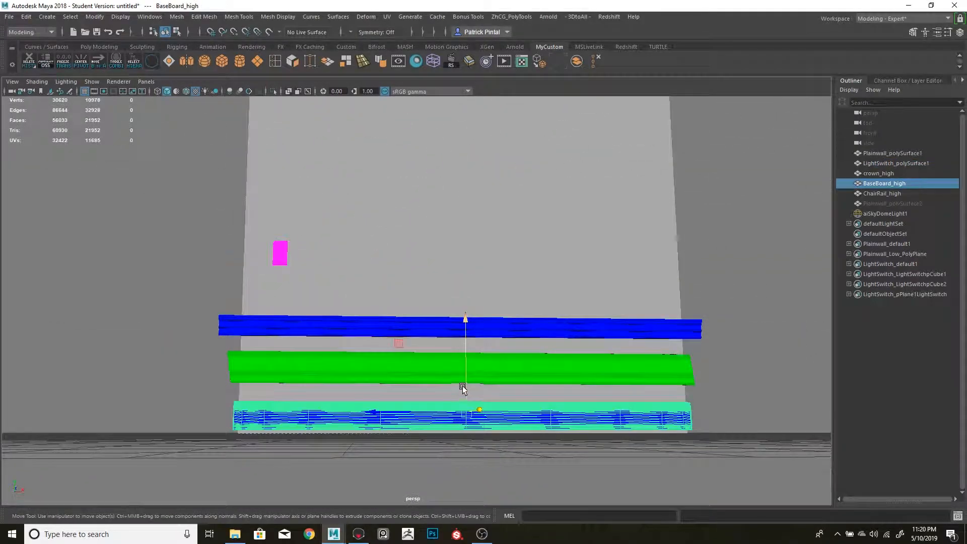
key(d)
drag(466, 337, 466, 357)
key(d)
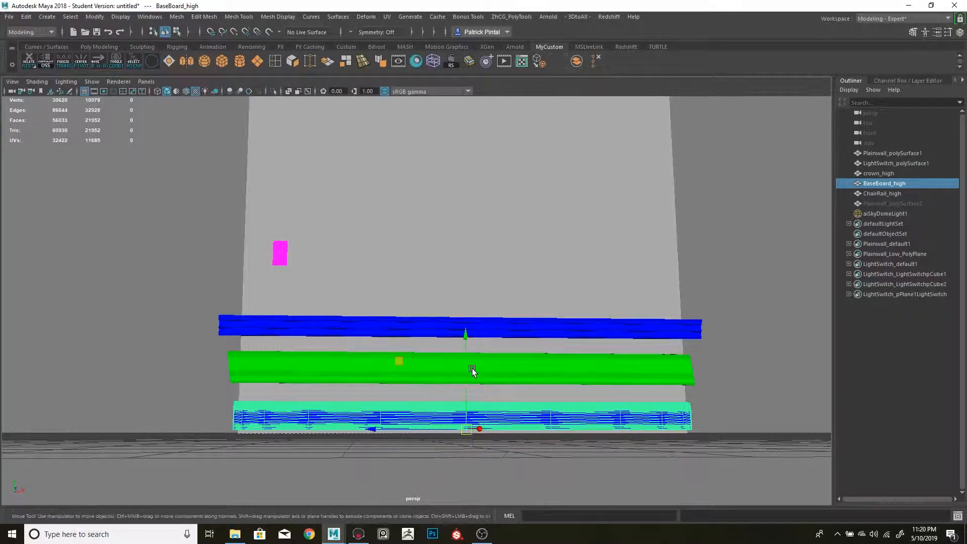
Step: With grid snapping on, move the baseboard vertically down onto the ground grid at the wall's base
click(211, 31)
drag(467, 334, 468, 433)
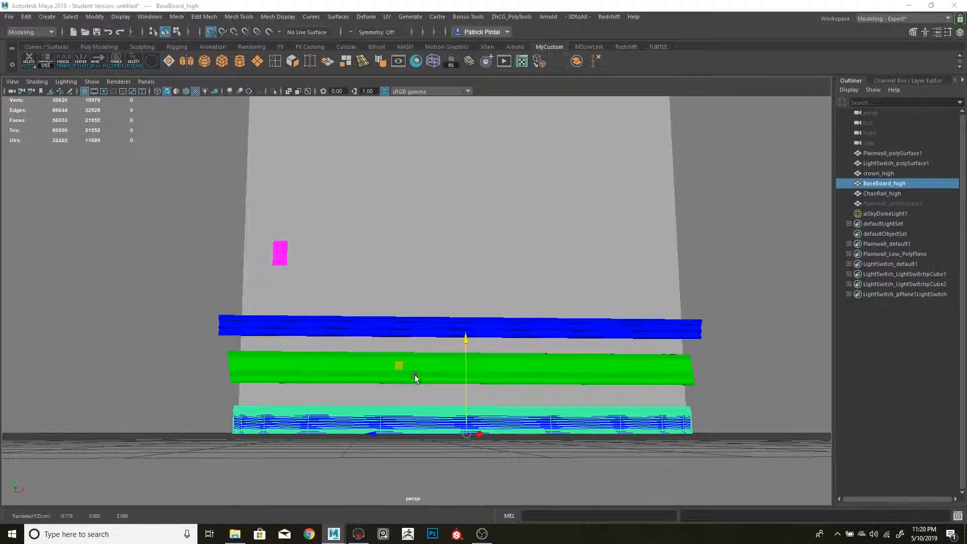
alt+drag(328, 375, 380, 379)
scroll(351, 385, down, 2)
scroll(435, 322, down, 3)
scroll(436, 322, up, 1)
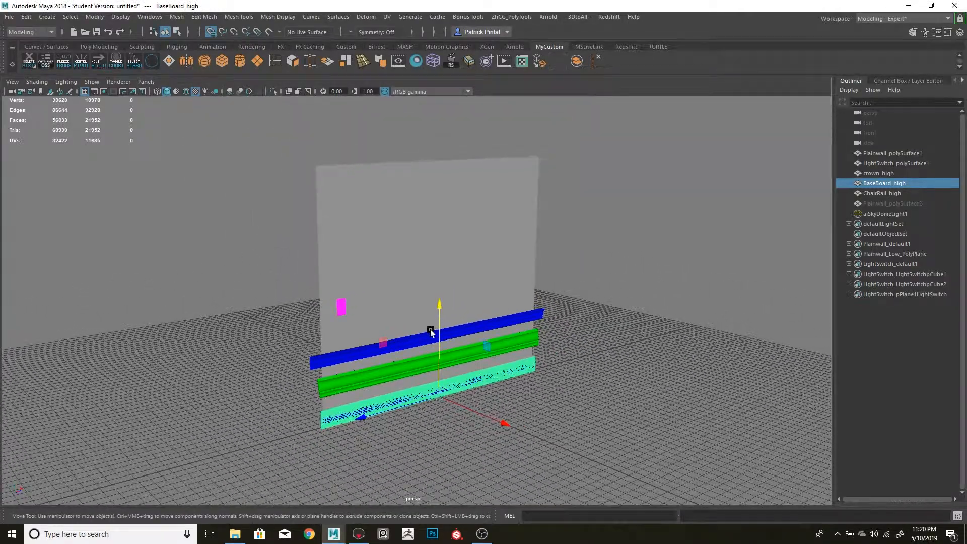
scroll(439, 267, up, 2)
scroll(435, 246, up, 2)
scroll(438, 236, down, 2)
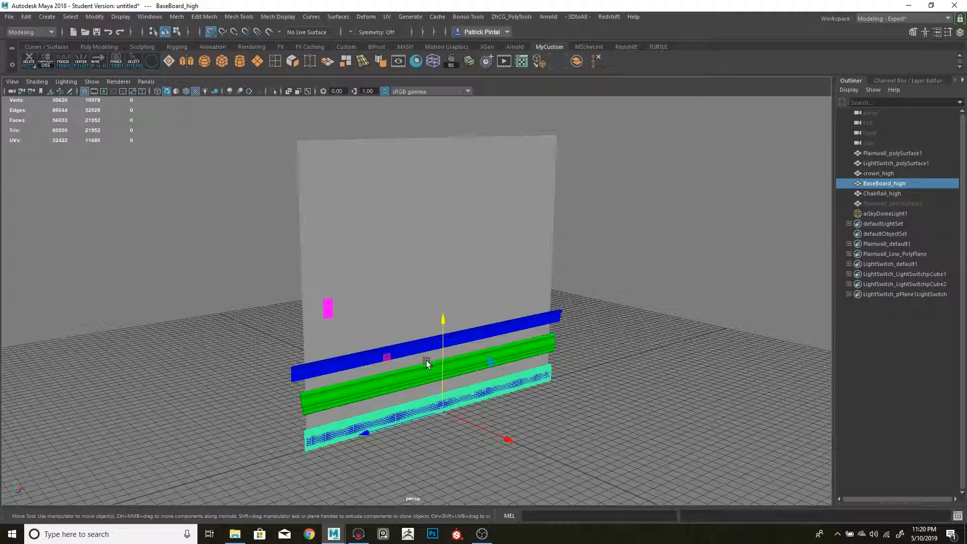
scroll(427, 362, up, 3)
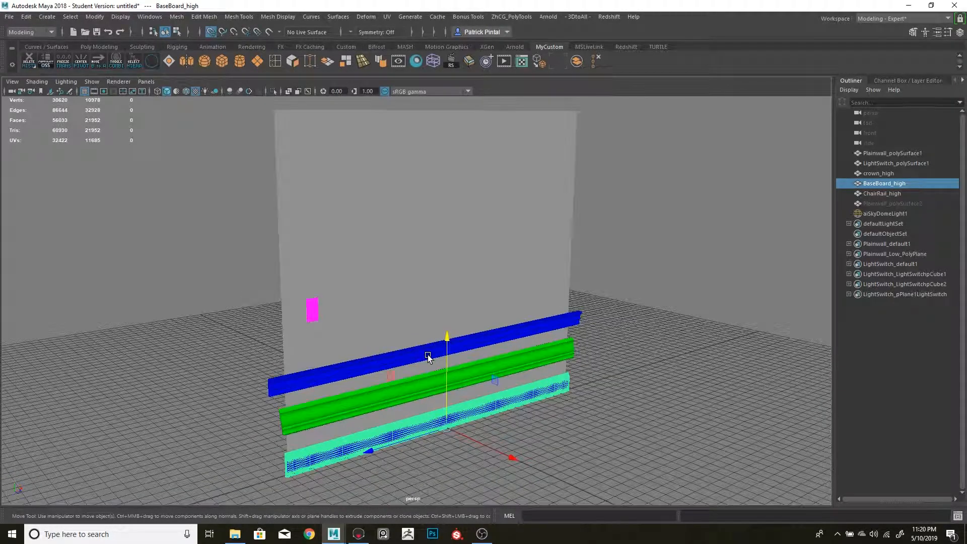
Step: Export only the plain wall plane as OBJ, replacing the existing Plainwall.obj in the Tut folder
click(306, 133)
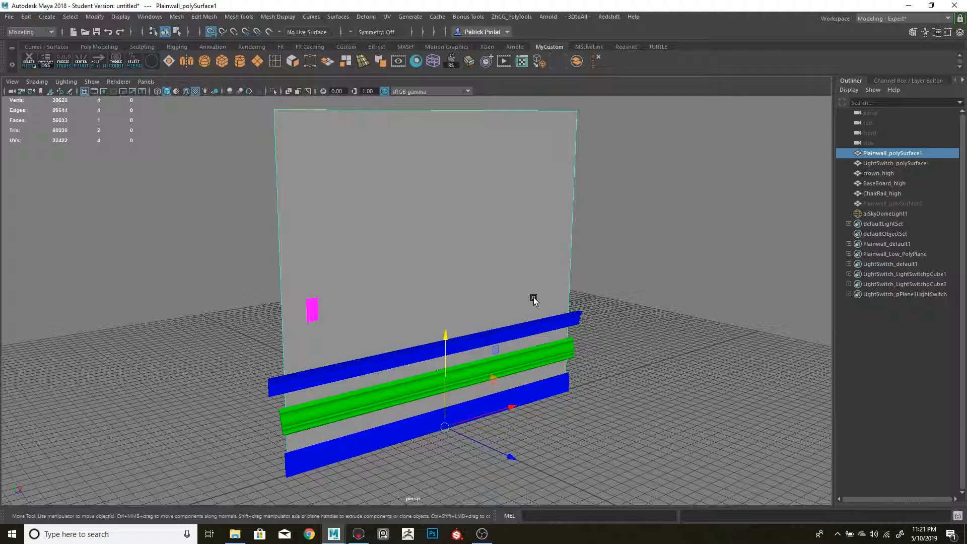
alt+drag(533, 297, 428, 306)
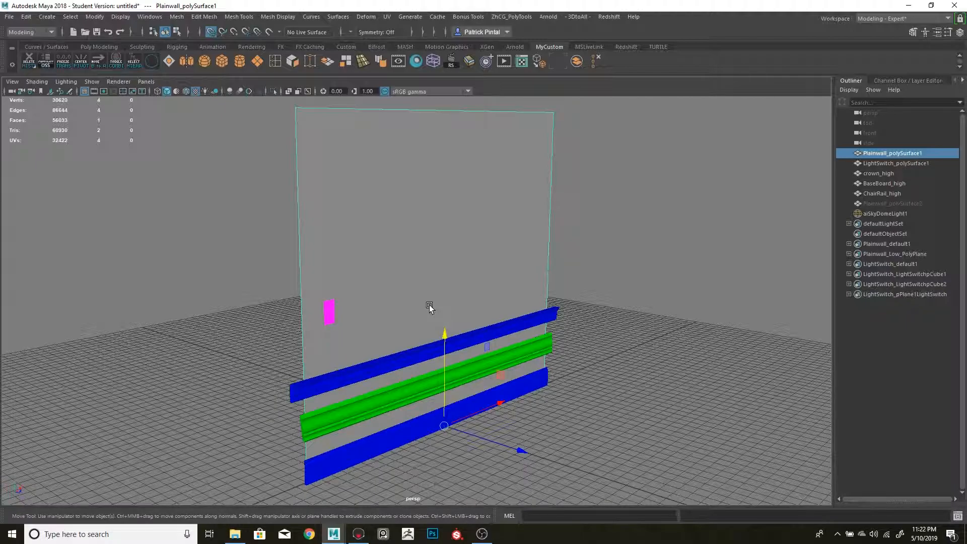
alt+right_drag(429, 306, 433, 330)
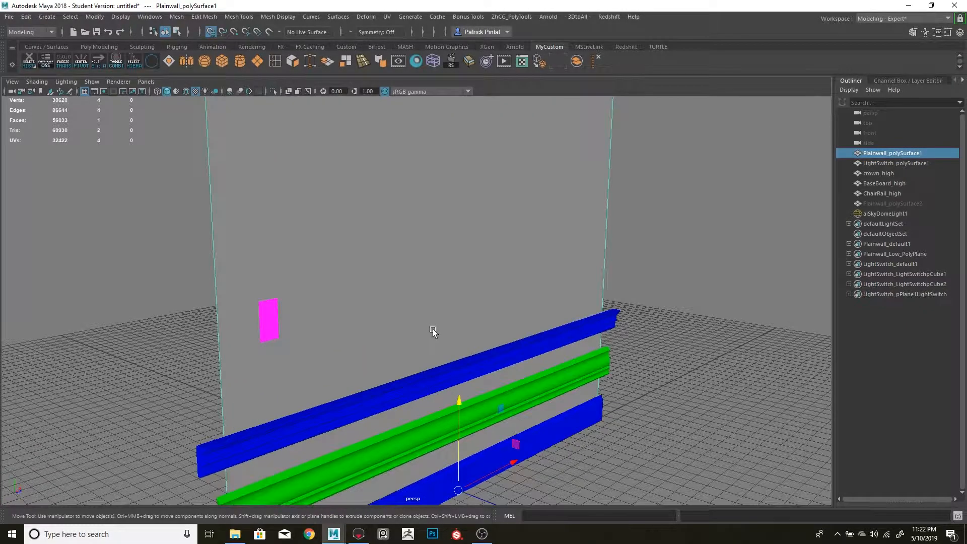
alt+middle_drag(433, 331, 556, 212)
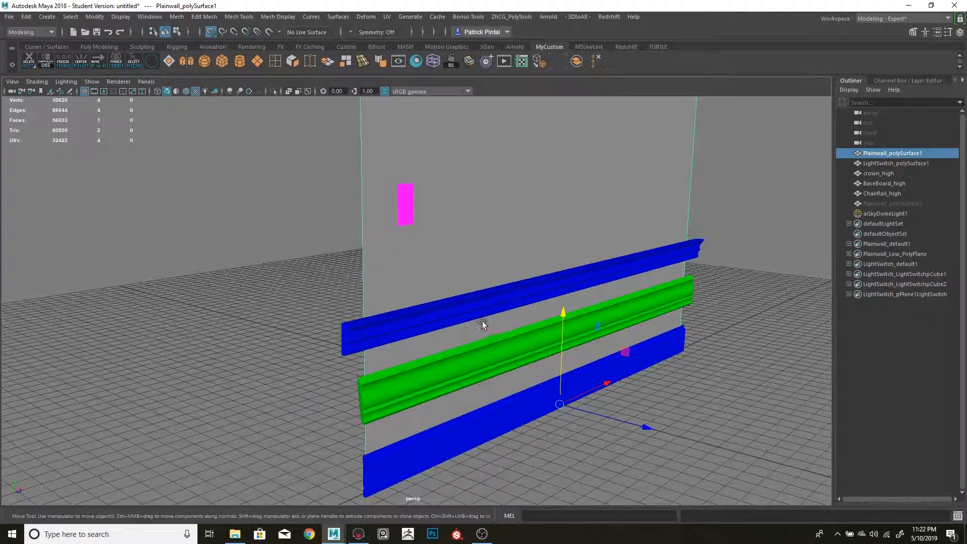
right_drag(404, 190, 469, 180)
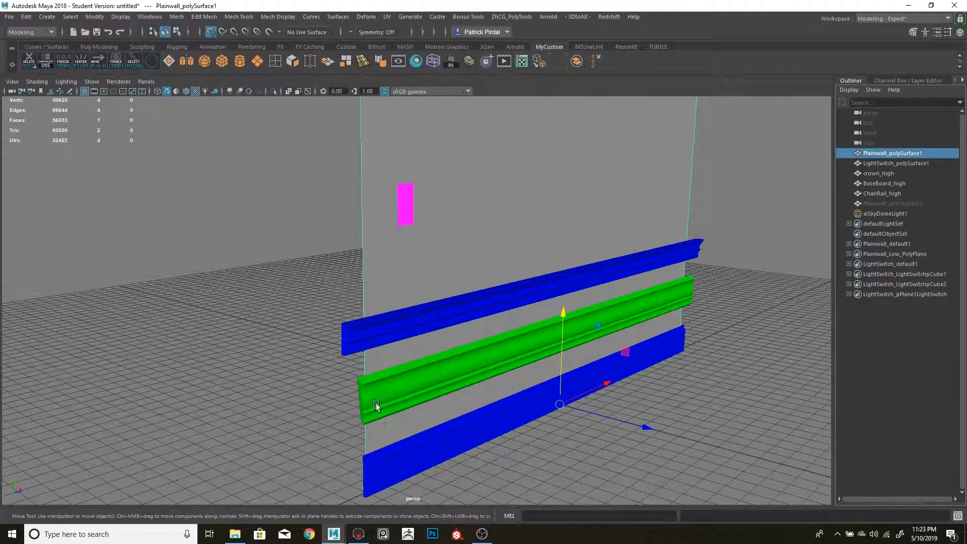
alt+middle_drag(506, 193, 438, 226)
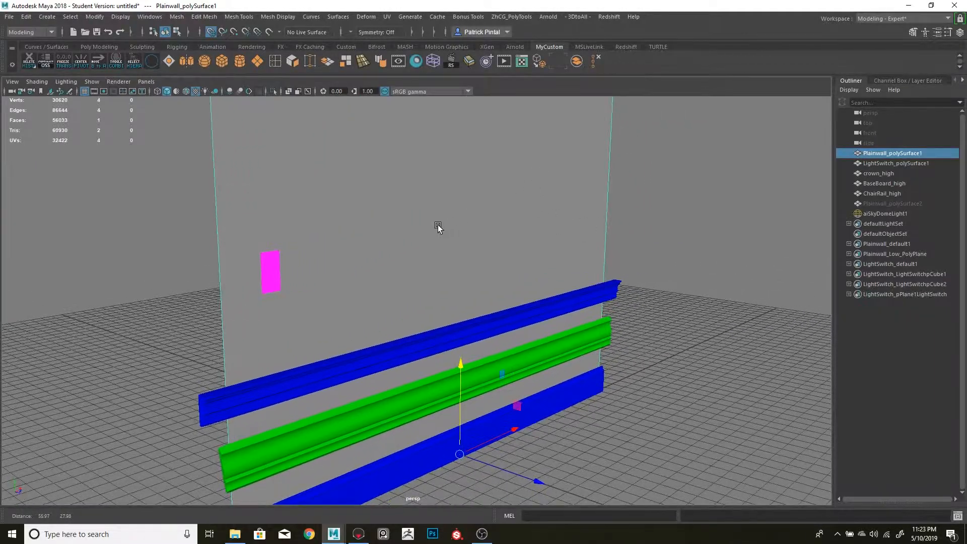
scroll(443, 225, down, 3)
alt+middle_drag(488, 196, 507, 235)
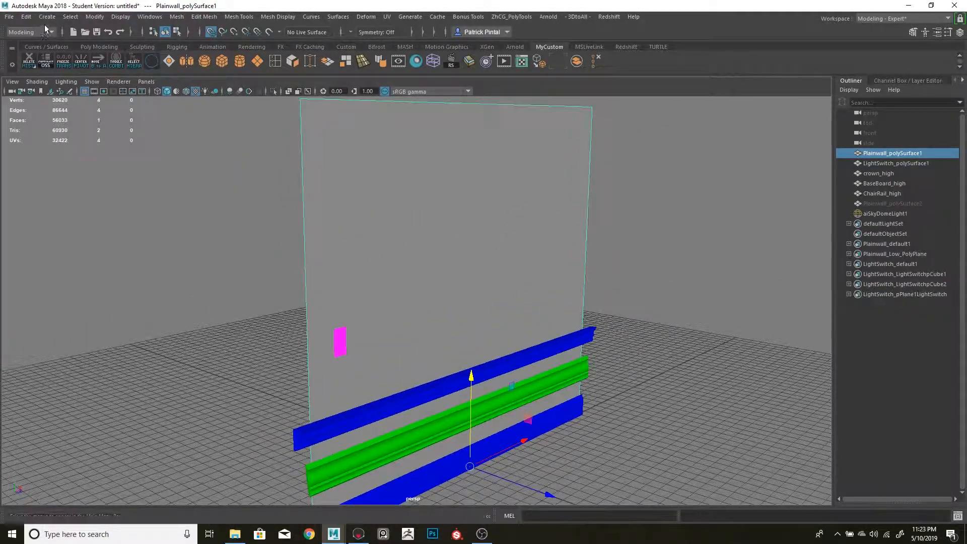
click(9, 16)
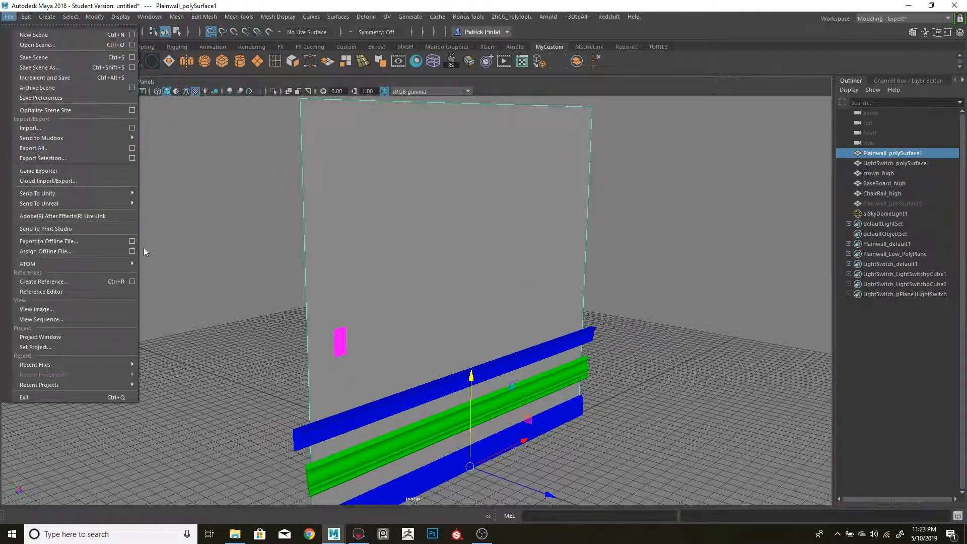
click(116, 159)
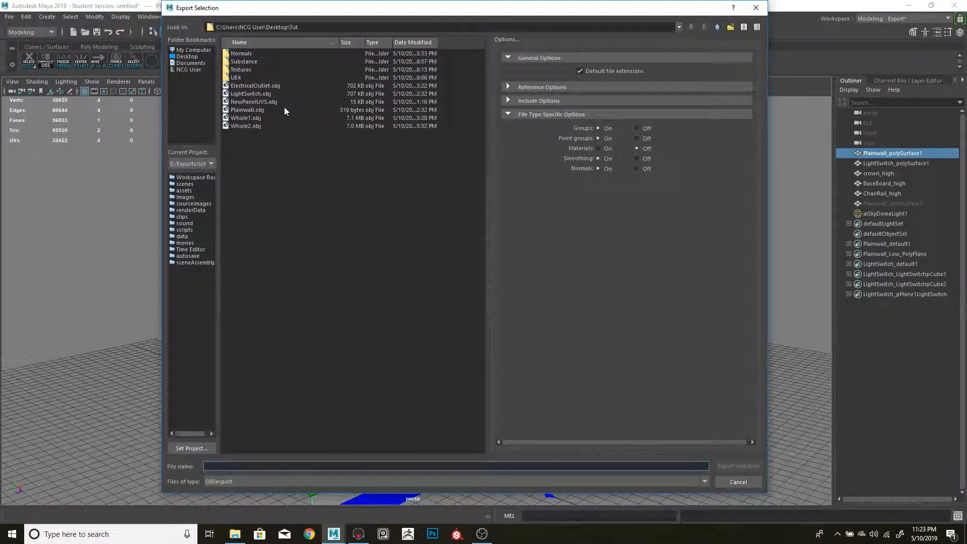
click(284, 110)
click(750, 469)
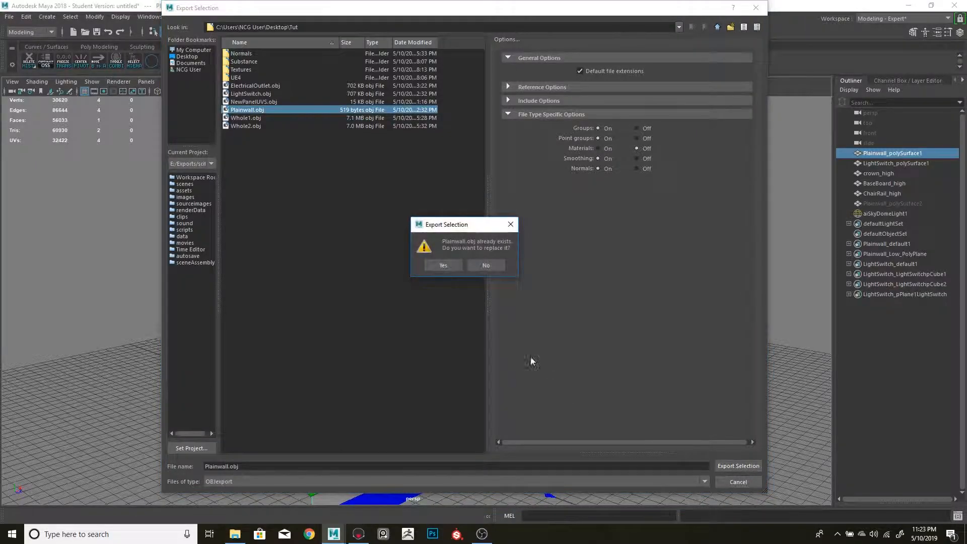
click(445, 267)
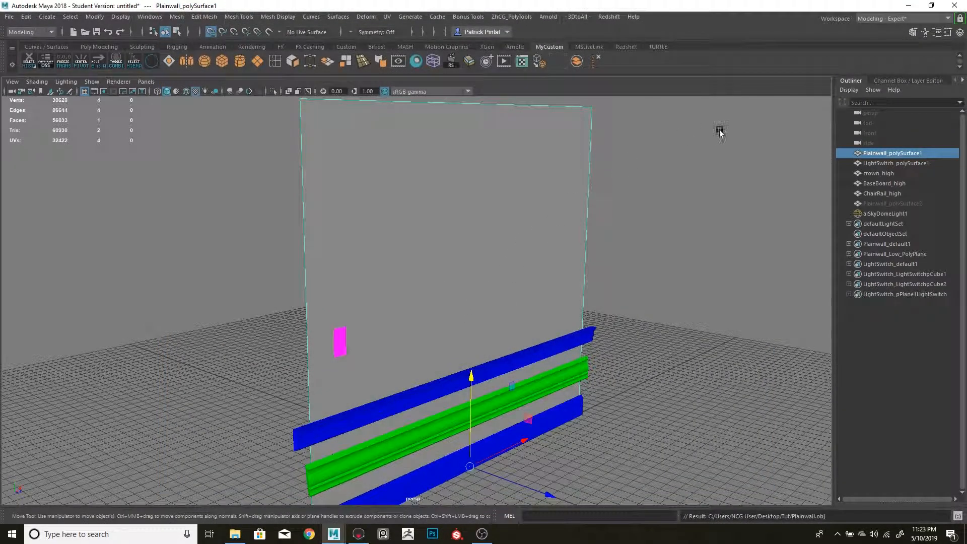
Step: Select the light switch, crown, baseboard and chair rail meshes together, leaving the plain wall out
click(902, 163)
ctrl+click(878, 173)
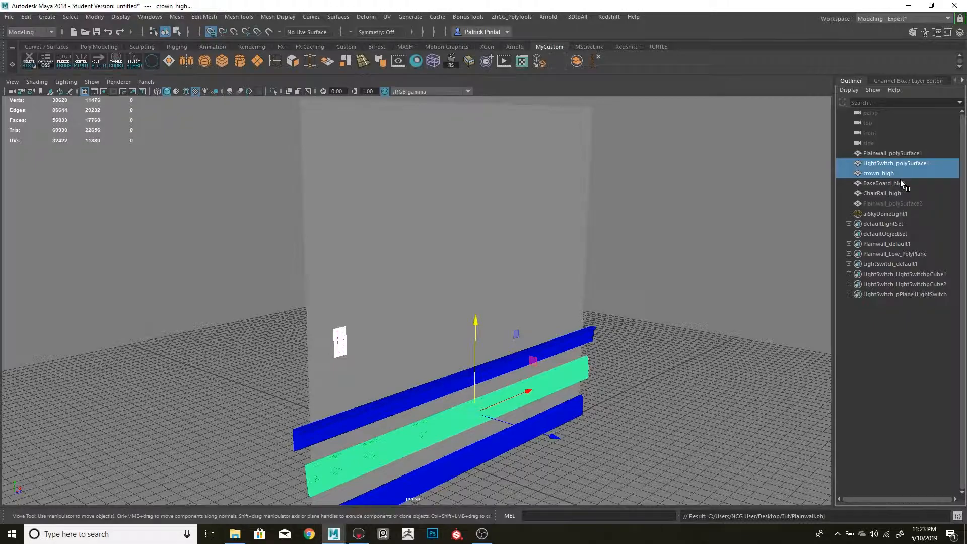
ctrl+click(899, 183)
ctrl+click(902, 193)
alt+drag(594, 287, 686, 218)
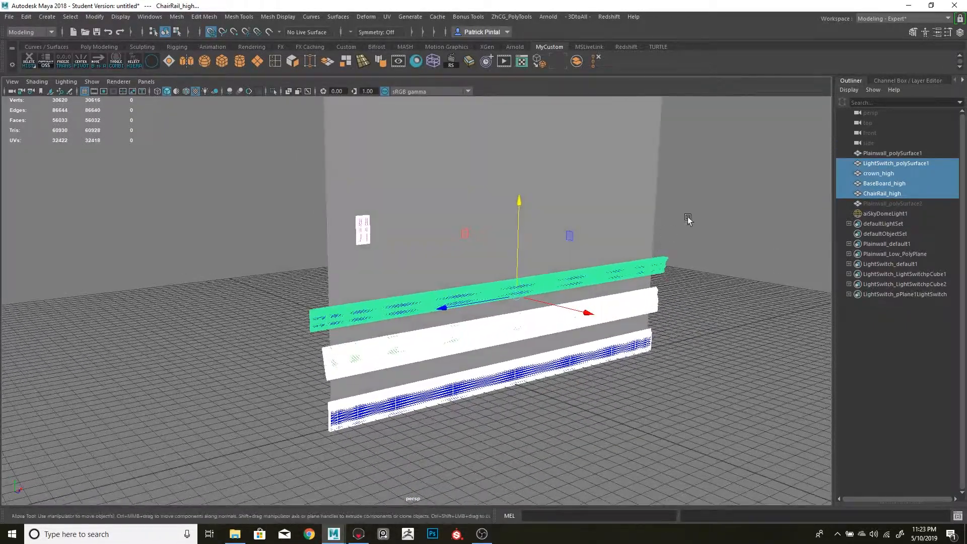
alt+middle_drag(685, 218, 660, 236)
Step: Export the selected light switch and trim meshes as OBJ, replacing the existing Whole1.obj
click(6, 18)
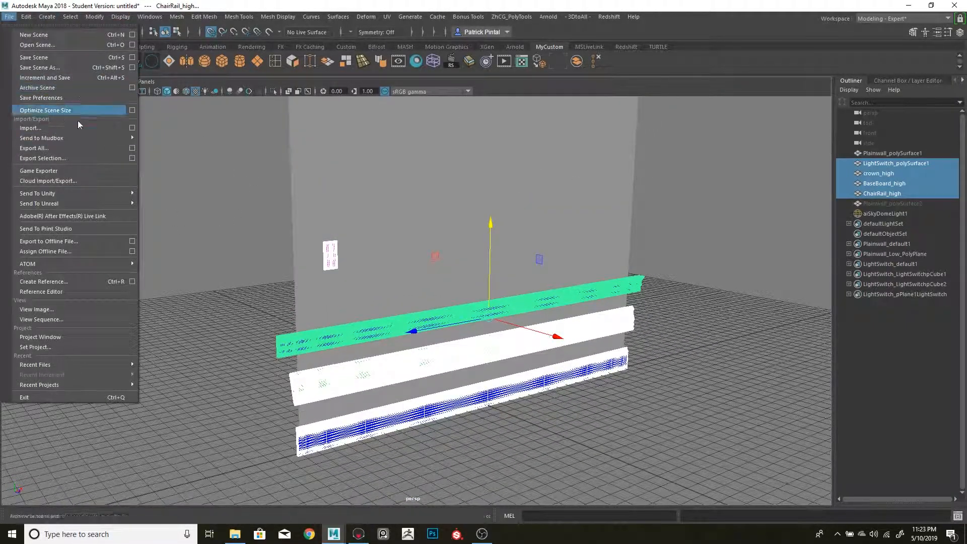
click(91, 159)
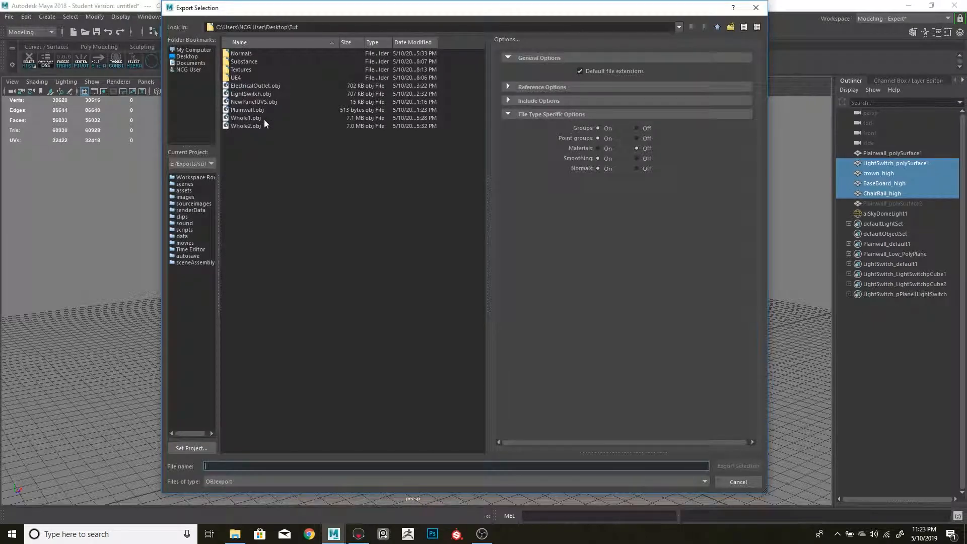
click(247, 117)
click(738, 466)
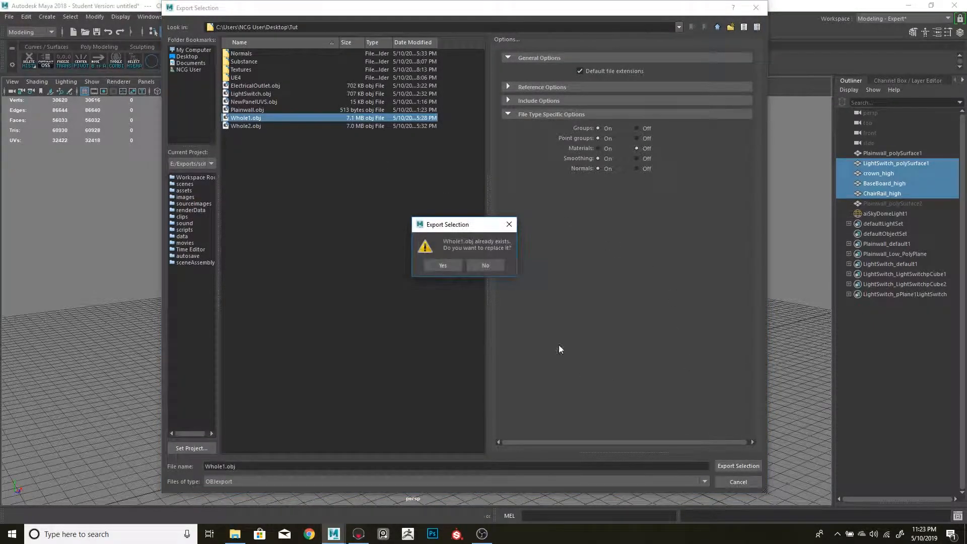
click(443, 265)
Step: Export the selected light switch and trim meshes over Whole1.obj again, with the Materials option on
mouse_move(642, 283)
alt+mouse_down()
mouse_move(635, 297)
mouse_move(657, 282)
alt+mouse_up()
click(9, 16)
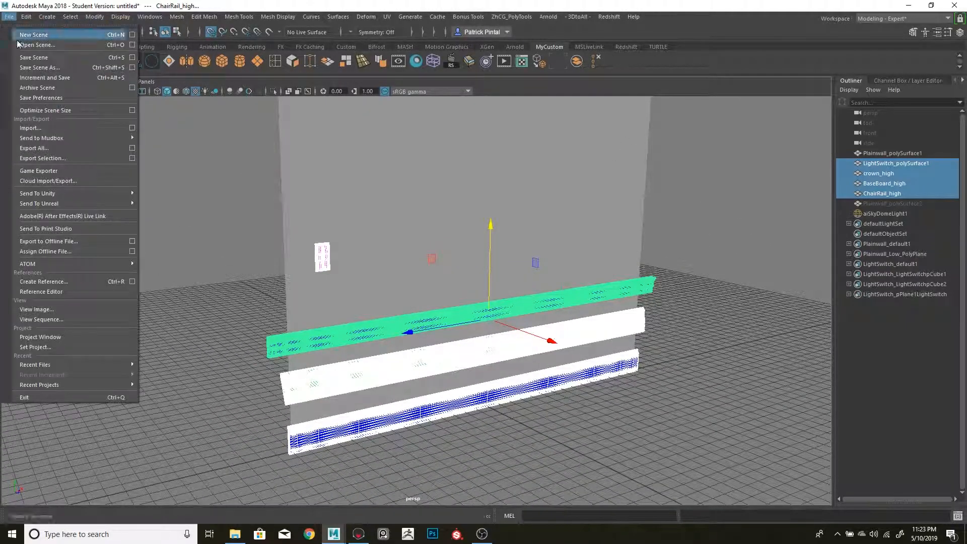
click(96, 158)
click(597, 148)
click(297, 118)
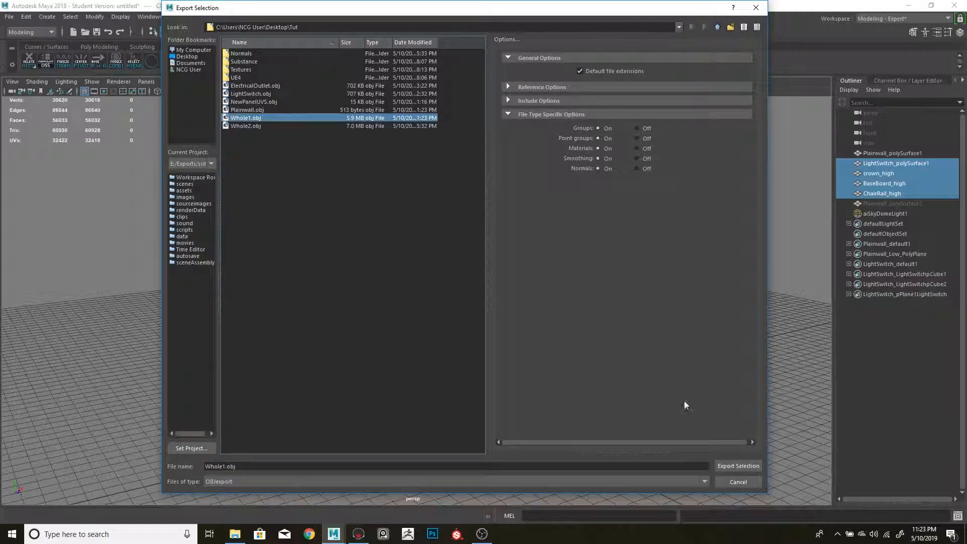
click(734, 466)
click(437, 265)
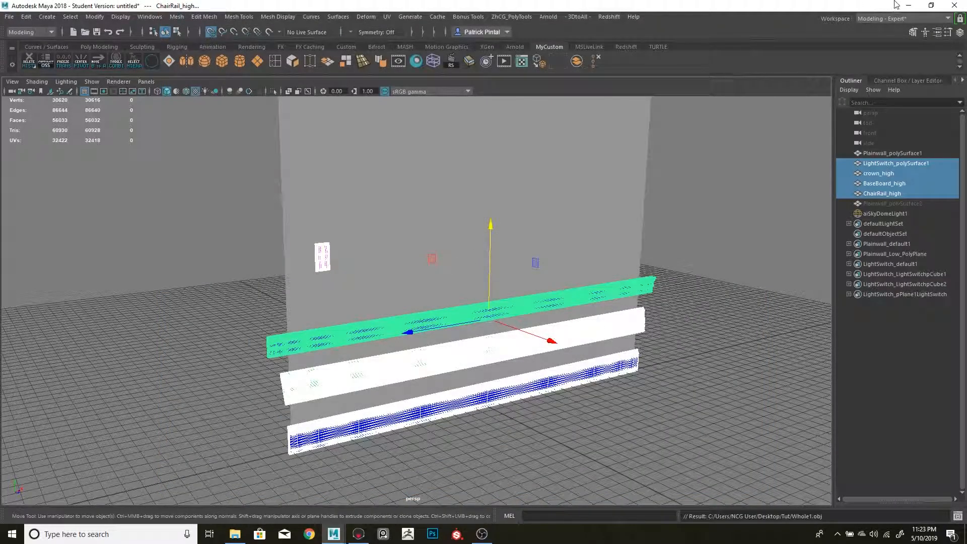
Step: Minimize Maya, switch to Marmoset Toolbag and start a new scene without saving the current one
click(908, 5)
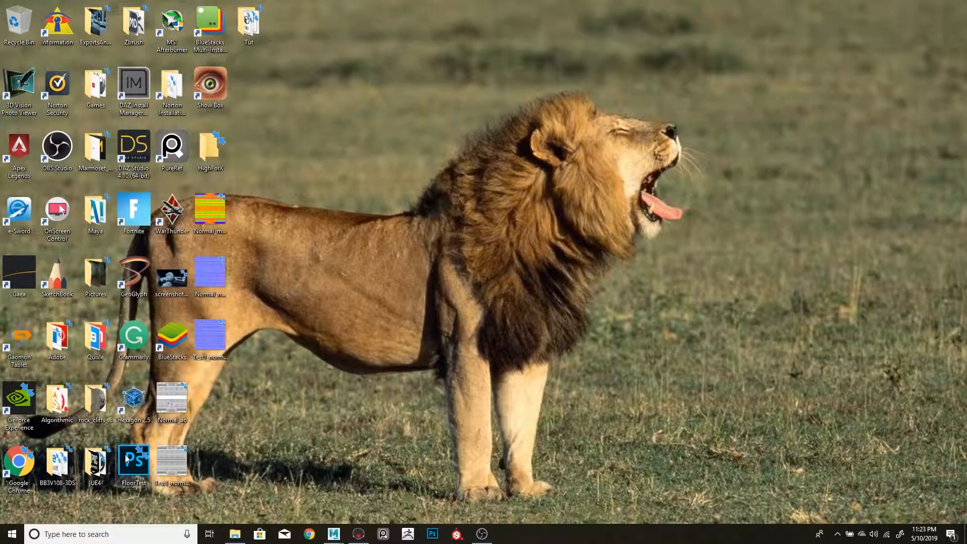
click(358, 533)
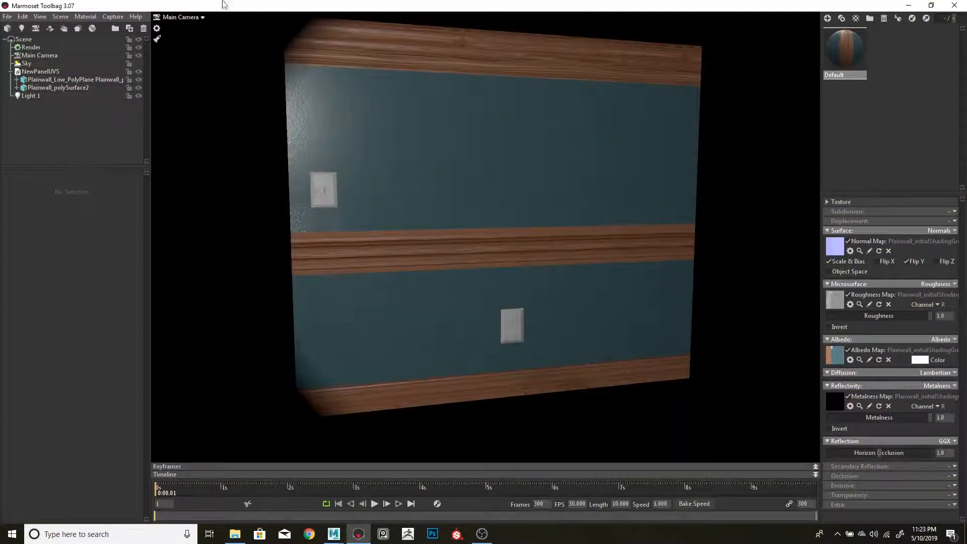
click(6, 15)
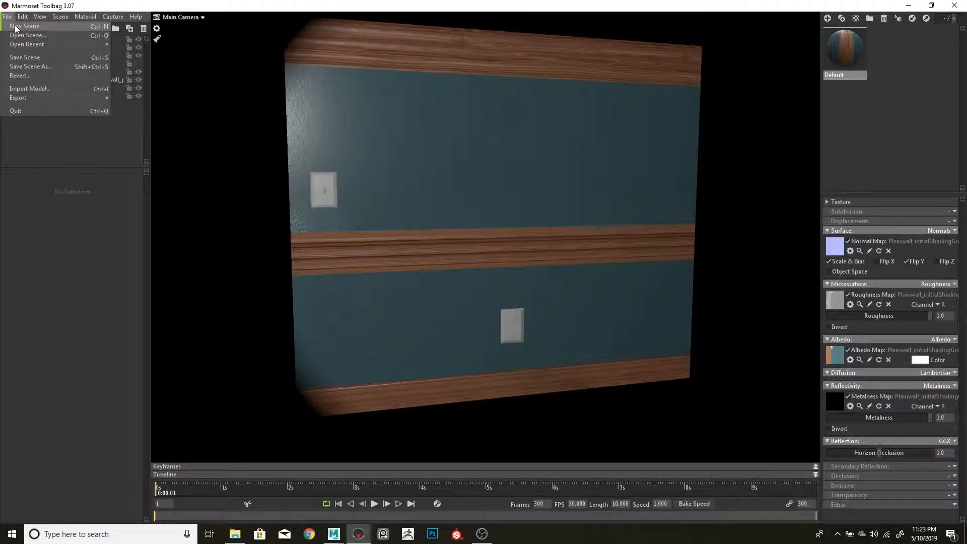
click(17, 26)
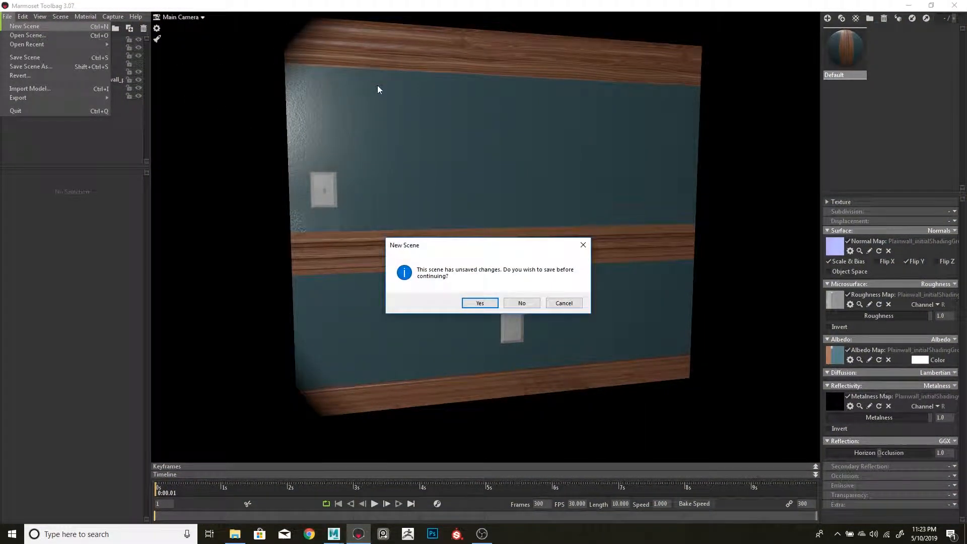
click(529, 308)
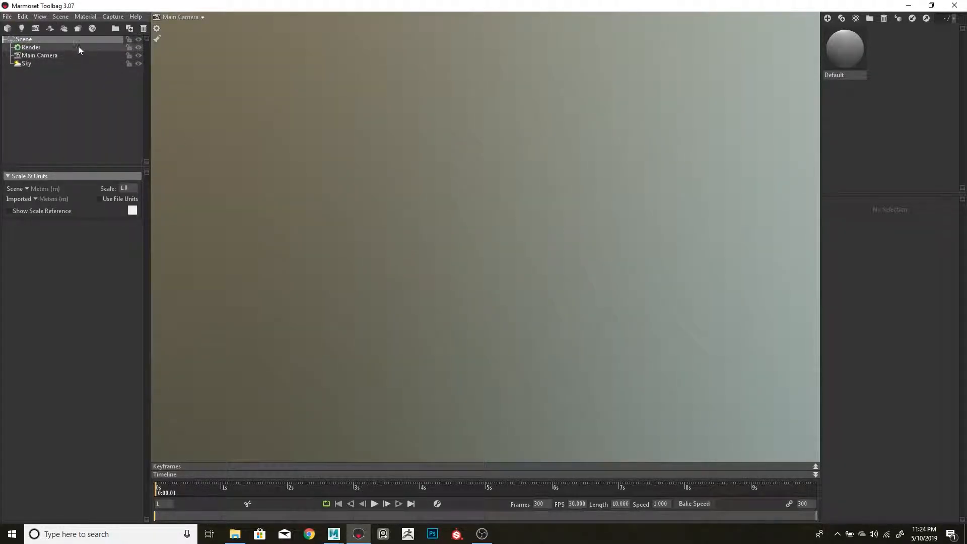
Step: Import Whole1.obj from the Tut folder and collapse its mesh group in the scene hierarchy
click(7, 28)
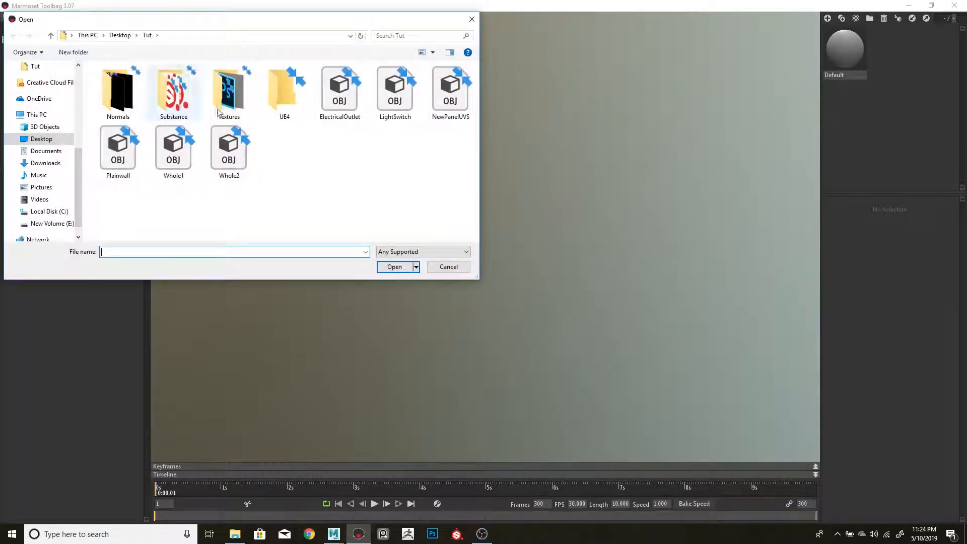
double_click(172, 149)
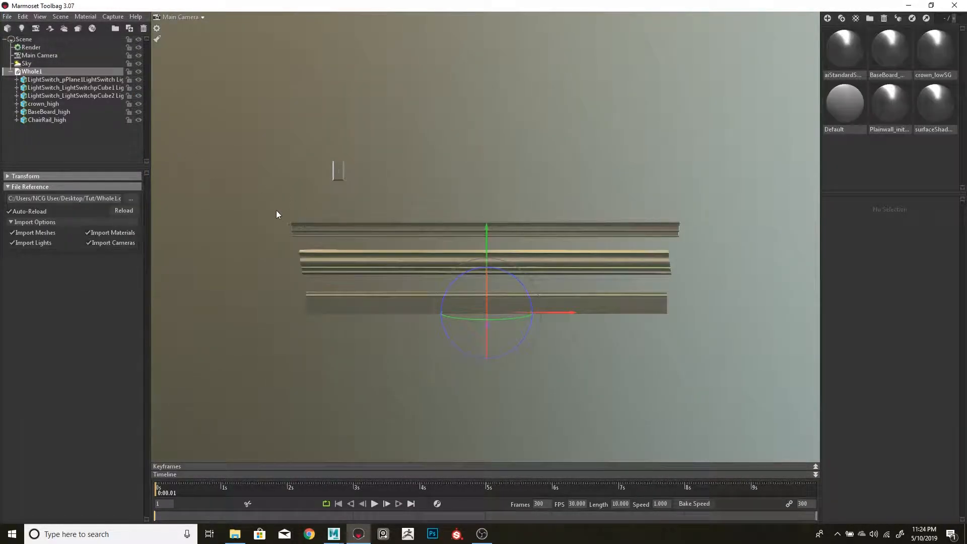
click(10, 72)
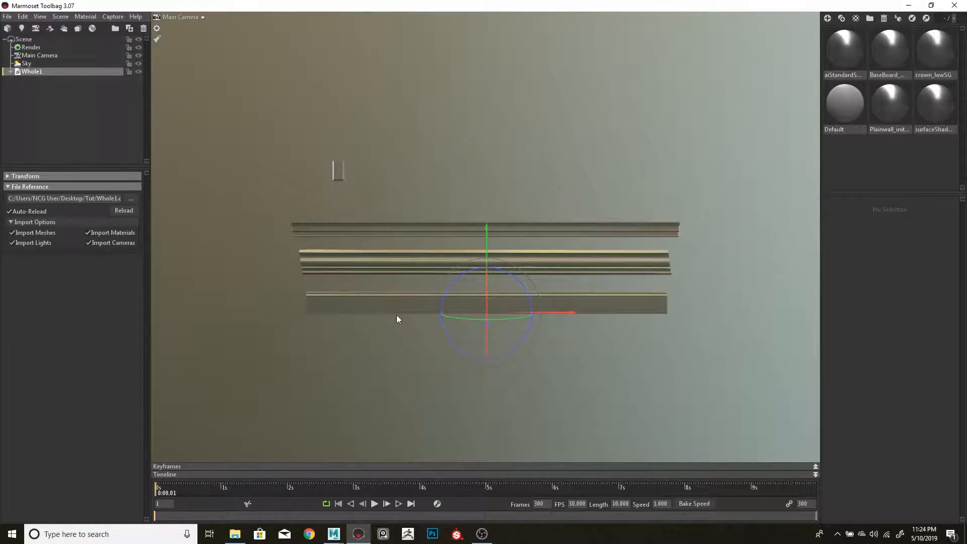
Step: Import Plainwall.obj from the Tut folder and collapse its mesh group in the scene hierarchy
click(7, 28)
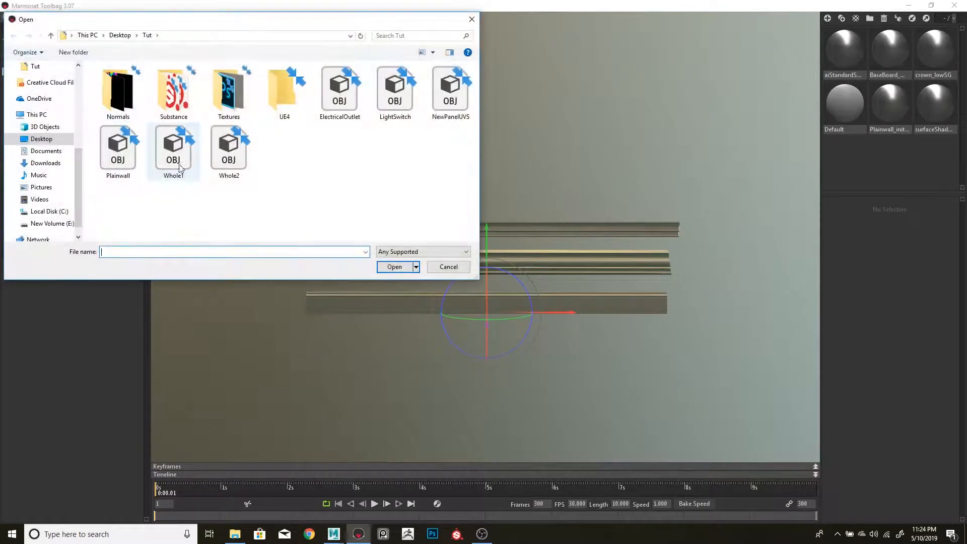
double_click(117, 148)
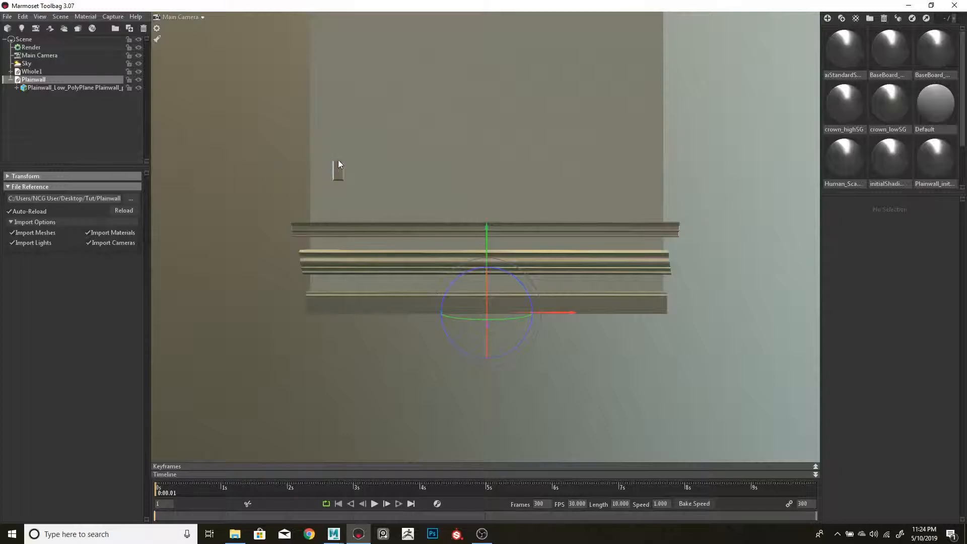
drag(338, 162, 492, 201)
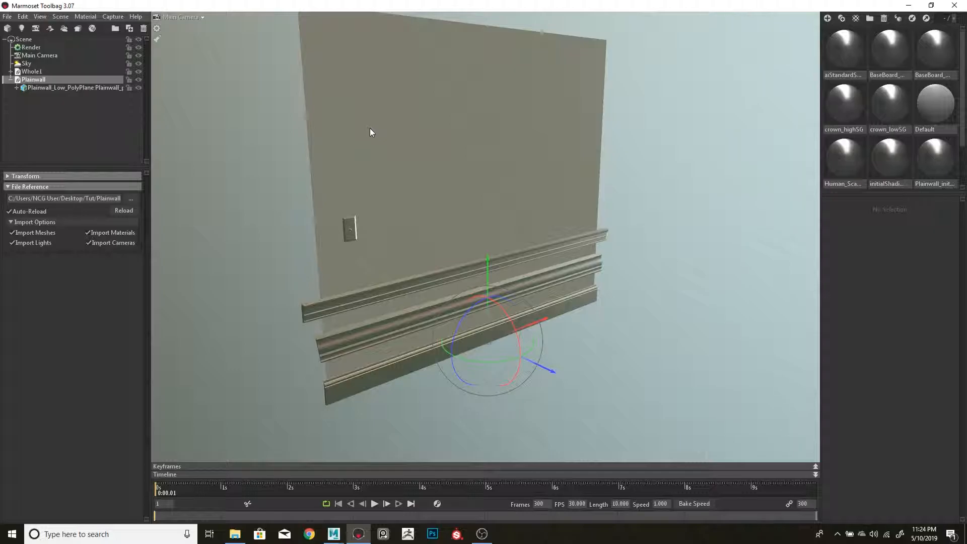
click(10, 79)
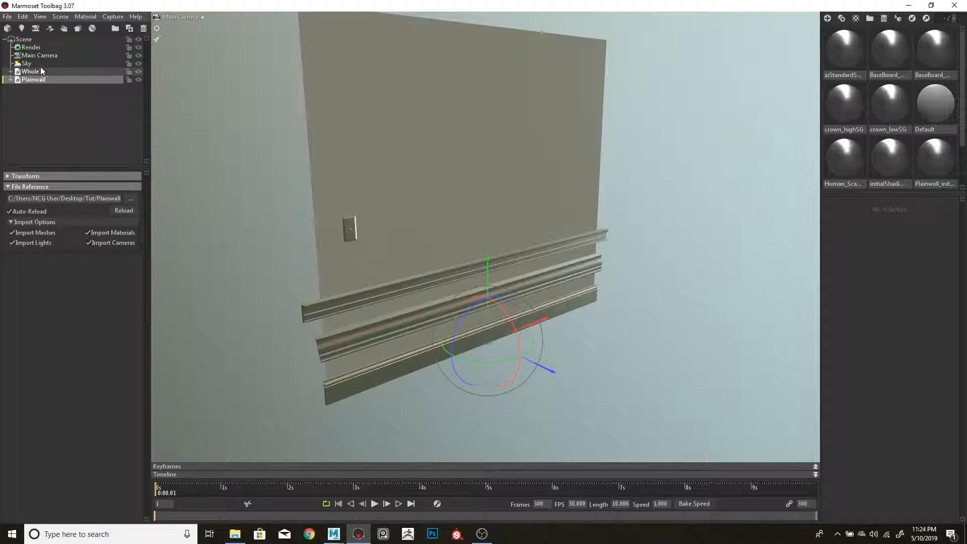
Step: Add a baker to the scene, placing Whole1 in its High group and Plainwall in its Low group
click(78, 28)
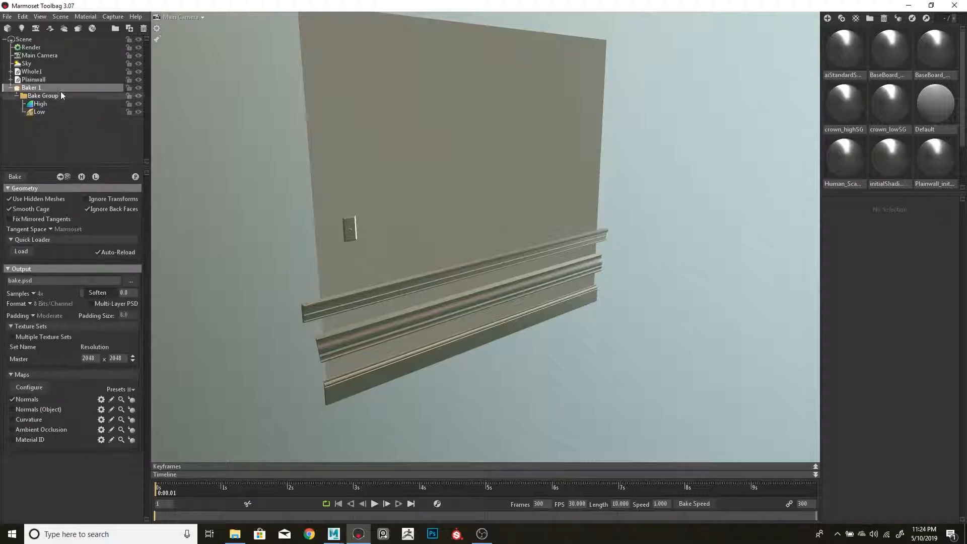
click(34, 72)
mouse_move(55, 94)
mouse_down()
mouse_move(41, 103)
mouse_move(45, 93)
mouse_move(56, 113)
mouse_up()
click(50, 80)
click(50, 72)
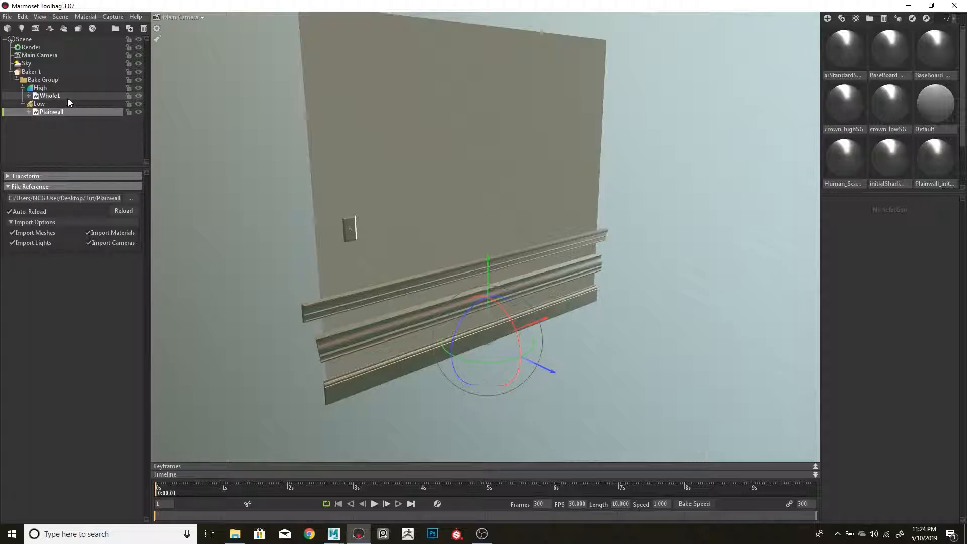
Step: Browse for the baker's output location and create a folder named Video inside the Tut folder
click(73, 73)
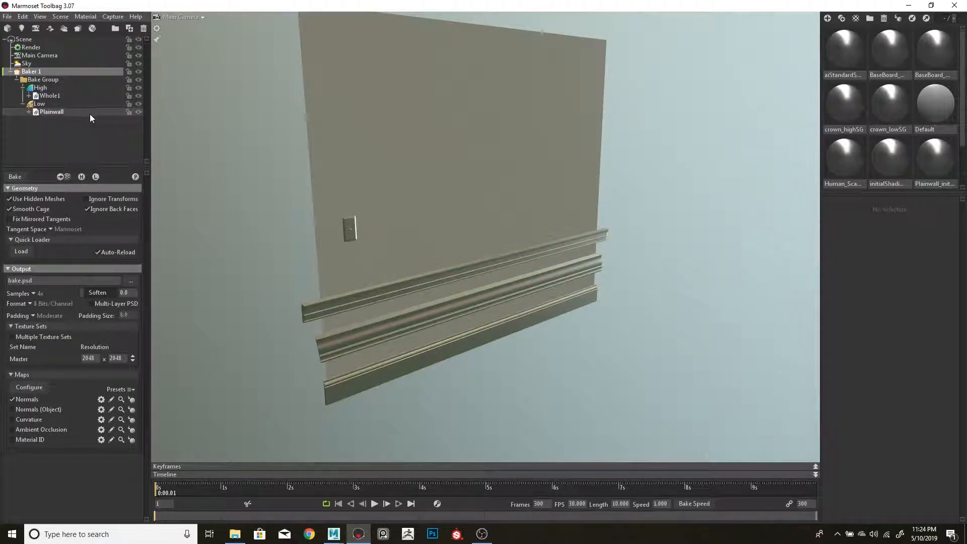
click(74, 74)
click(129, 280)
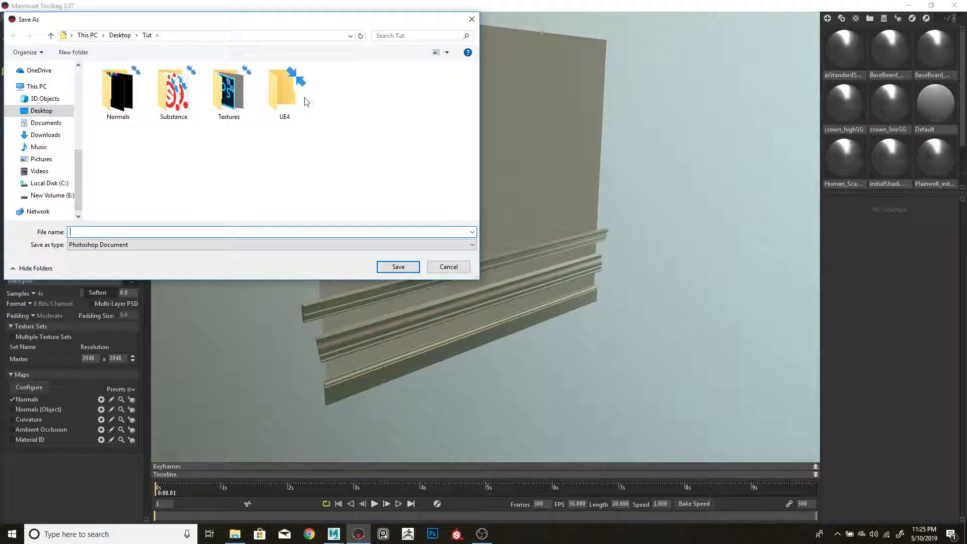
right_click(242, 100)
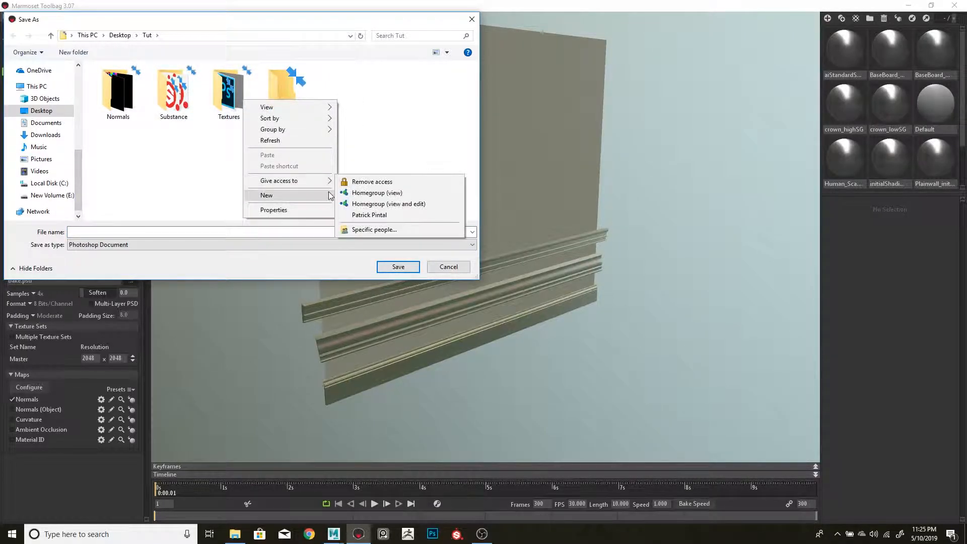
click(355, 196)
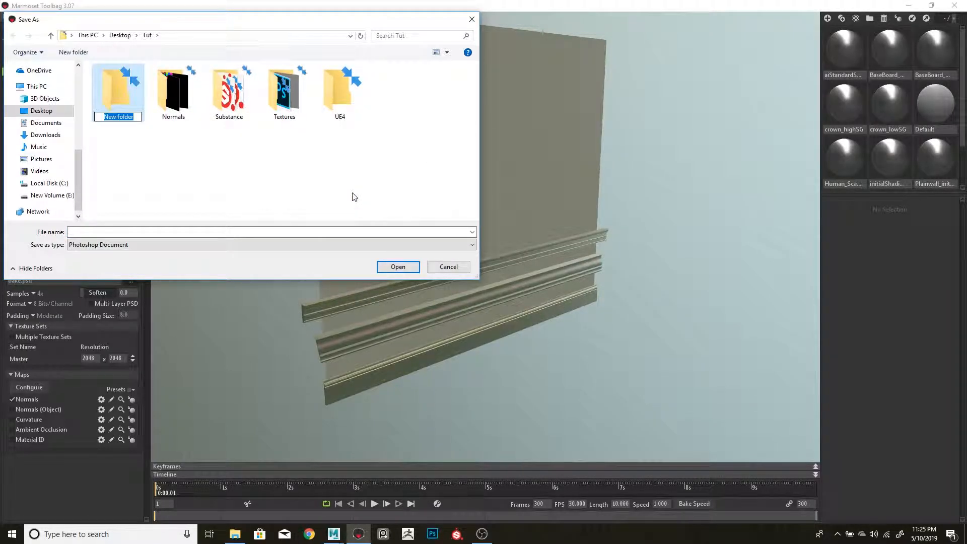
text(Video)
key(Return)
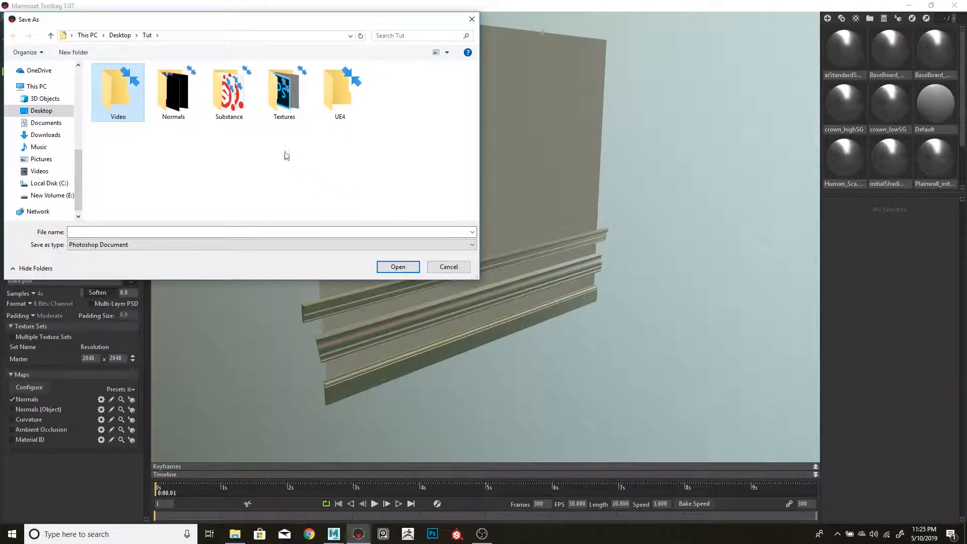
Step: Set the bake output to a JPEG image named ColorMap in the Video folder
double_click(150, 105)
click(190, 246)
click(187, 275)
click(188, 232)
text(Col)
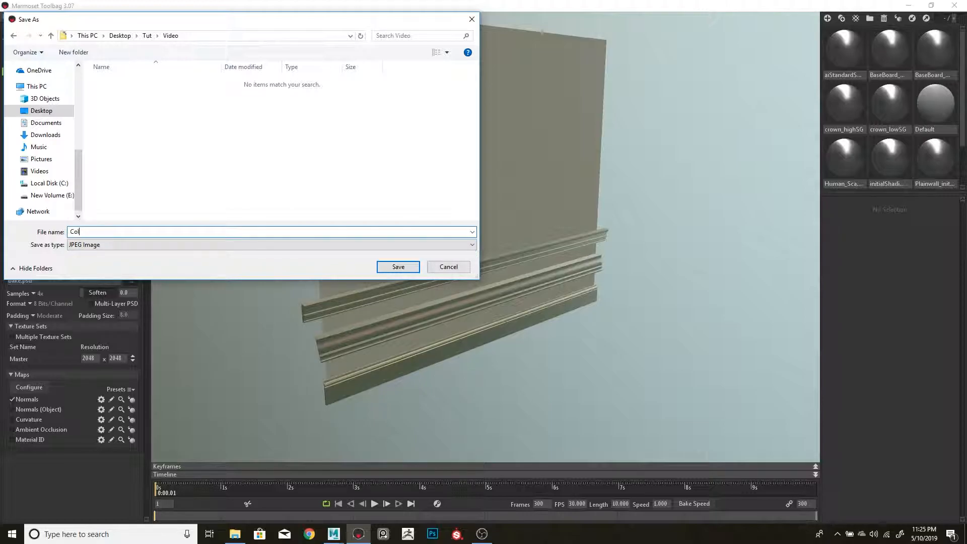
text(orMap)
key(Return)
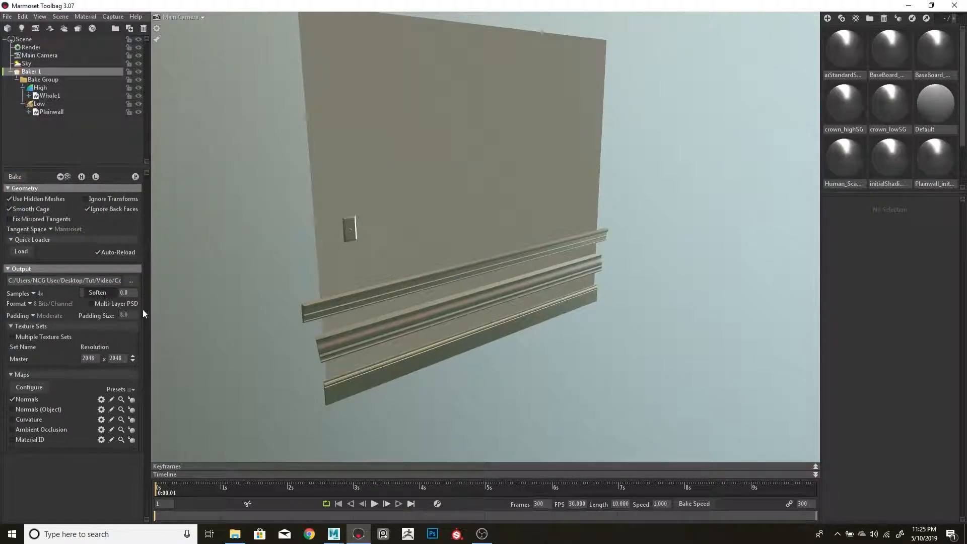
Step: Set the bake resolution to 4096 x 4096 and output only the Material ID map instead of Normals
click(89, 357)
text(4096)
key(Tab)
text(4096)
click(11, 399)
click(12, 439)
Step: Estimate the cage offset for the Low group and accept the resulting offset map
click(52, 103)
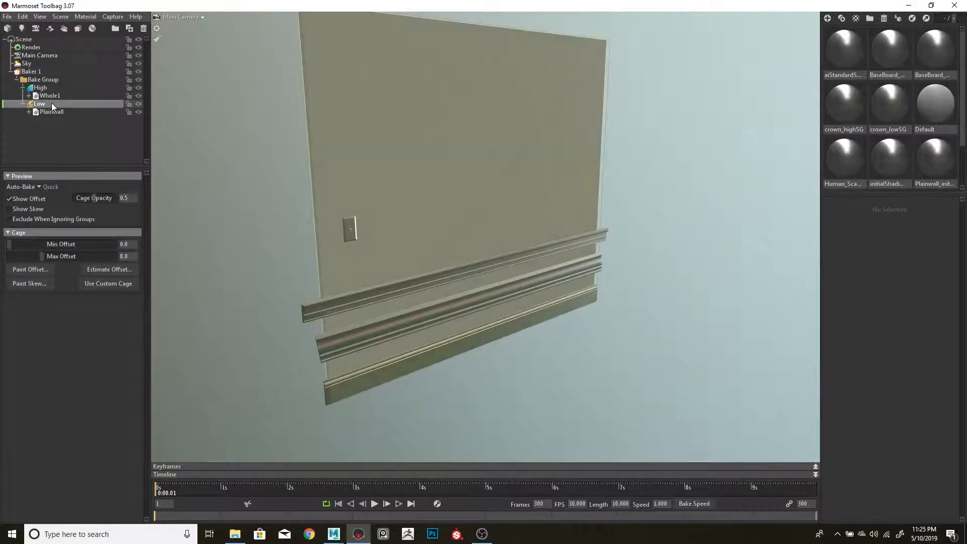
click(129, 270)
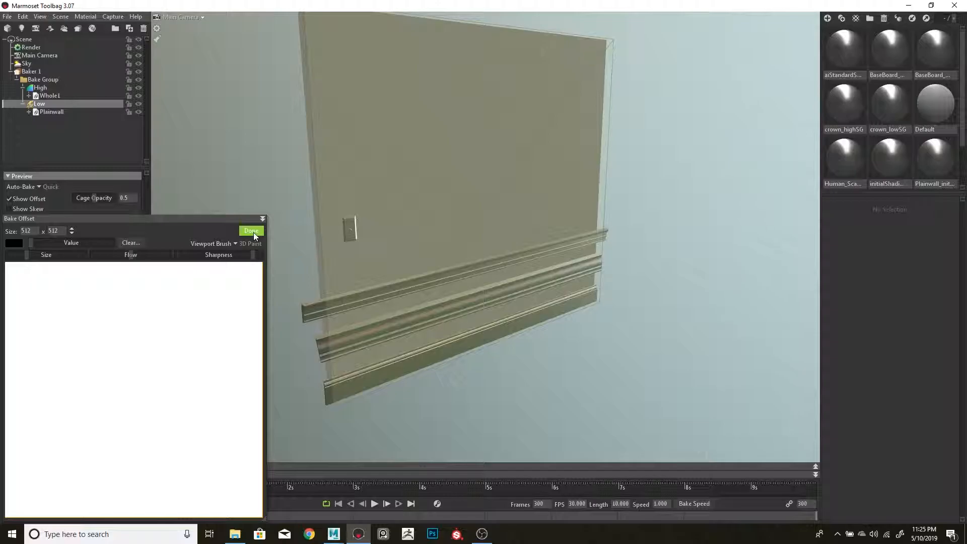
click(251, 232)
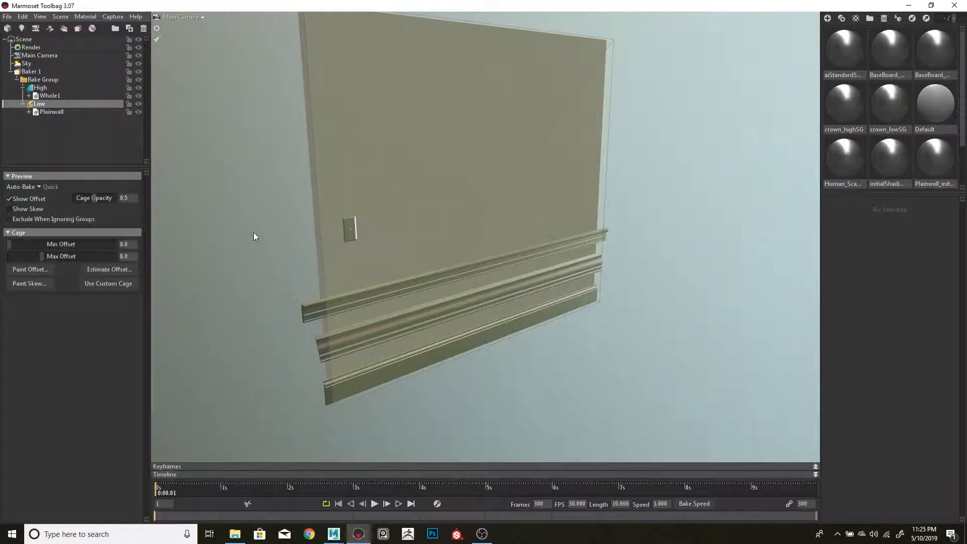
Step: Bake the Material ID map and preview it on the wall plane with the high-poly meshes hidden and shown
click(54, 71)
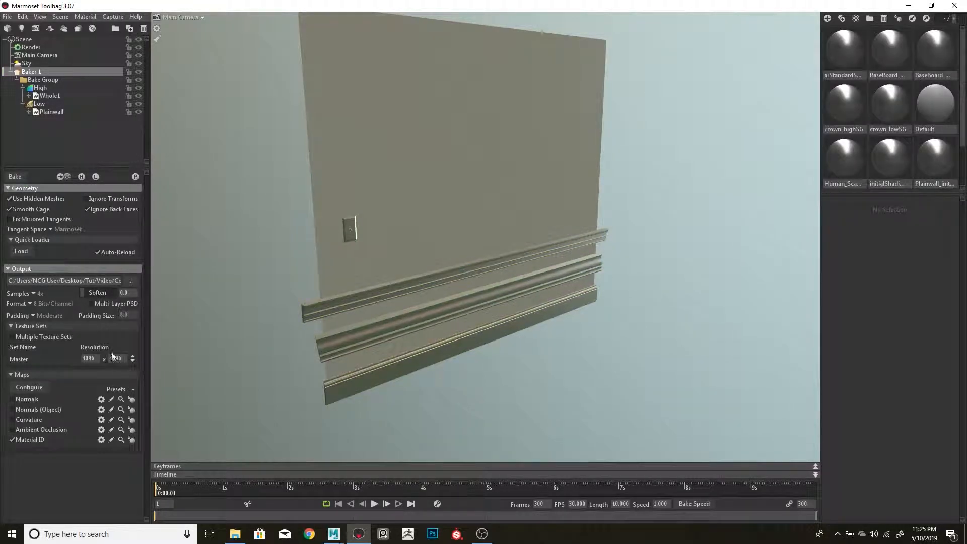
click(82, 177)
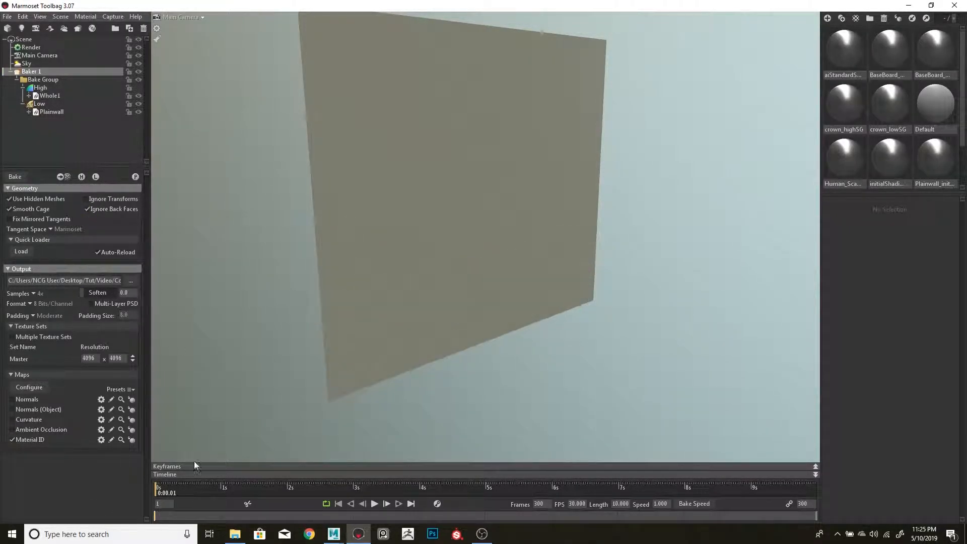
click(132, 439)
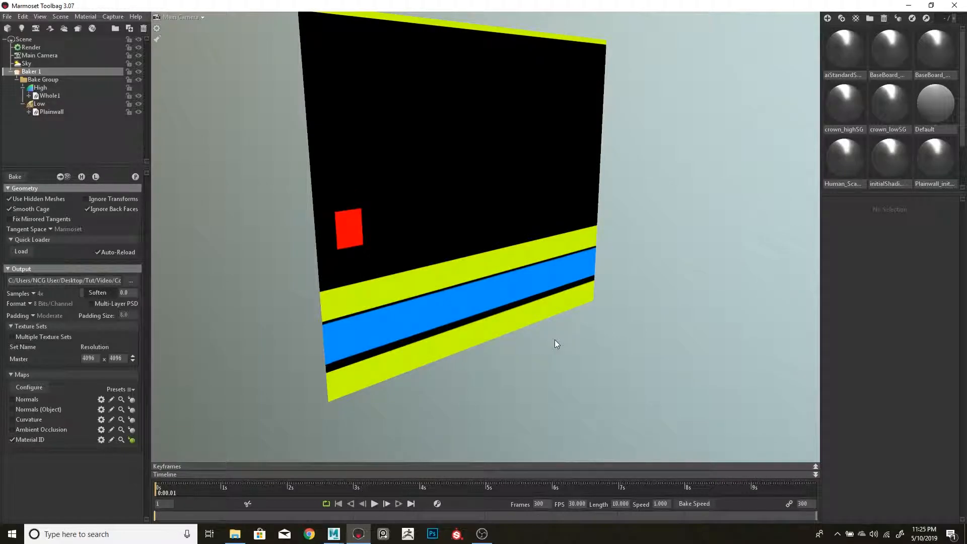
drag(588, 326, 562, 351)
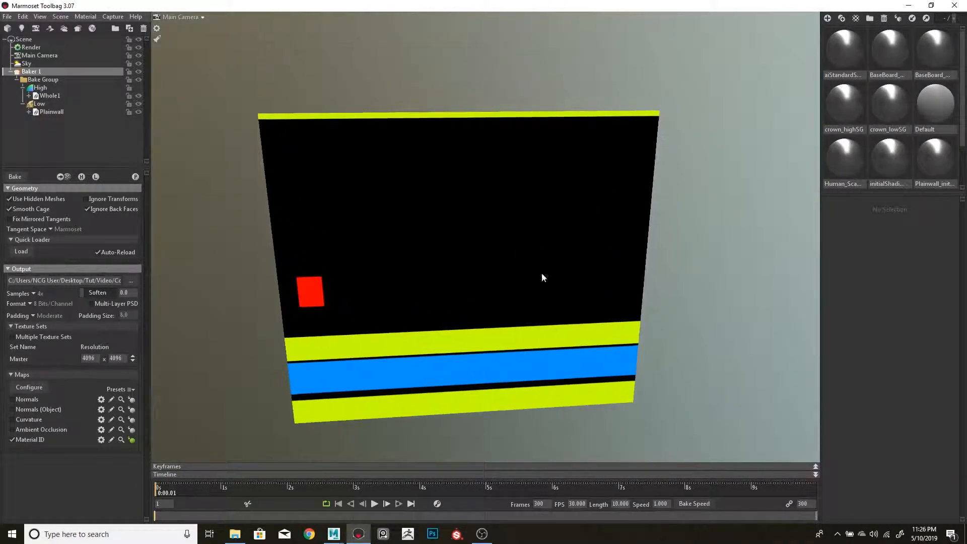
drag(644, 116, 429, 364)
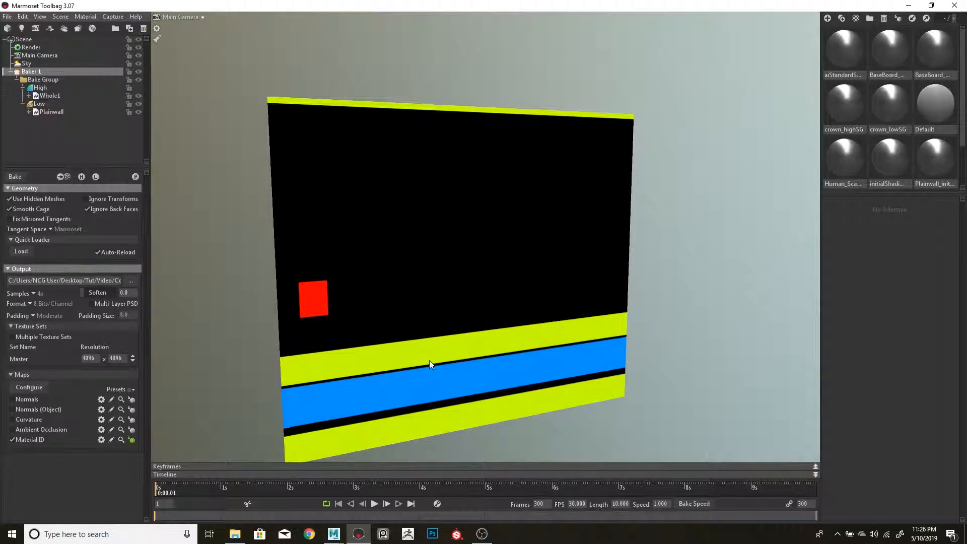
click(82, 177)
drag(240, 198, 289, 202)
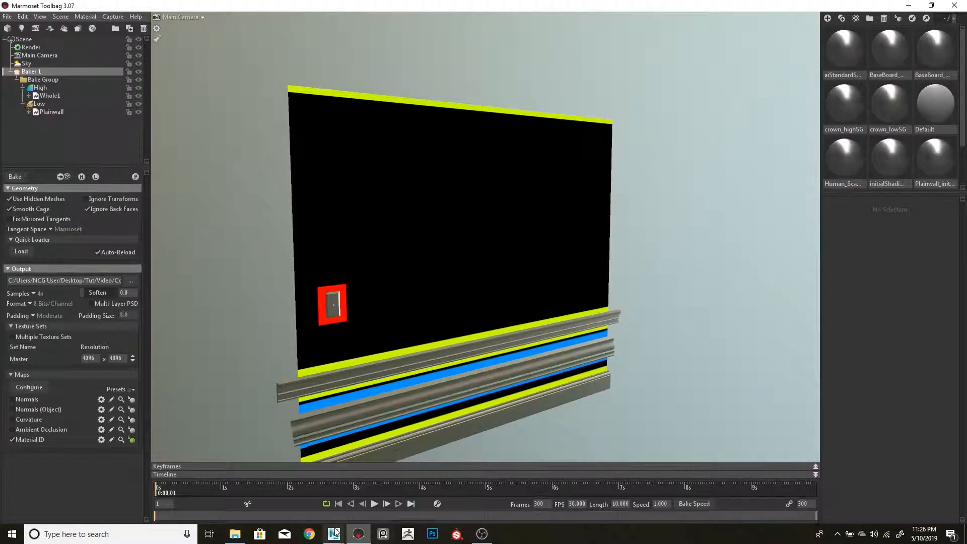
Step: Switch to Maya to examine the high-poly trim and light switch against the wall, and return to Marmoset Toolbag
mouse_move(333, 532)
click(391, 492)
alt+drag(399, 321, 451, 281)
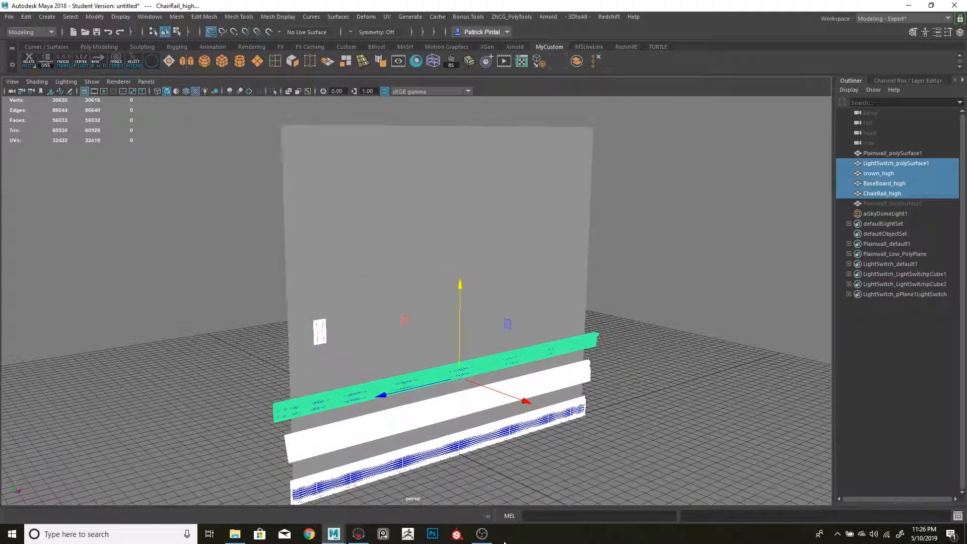
click(358, 534)
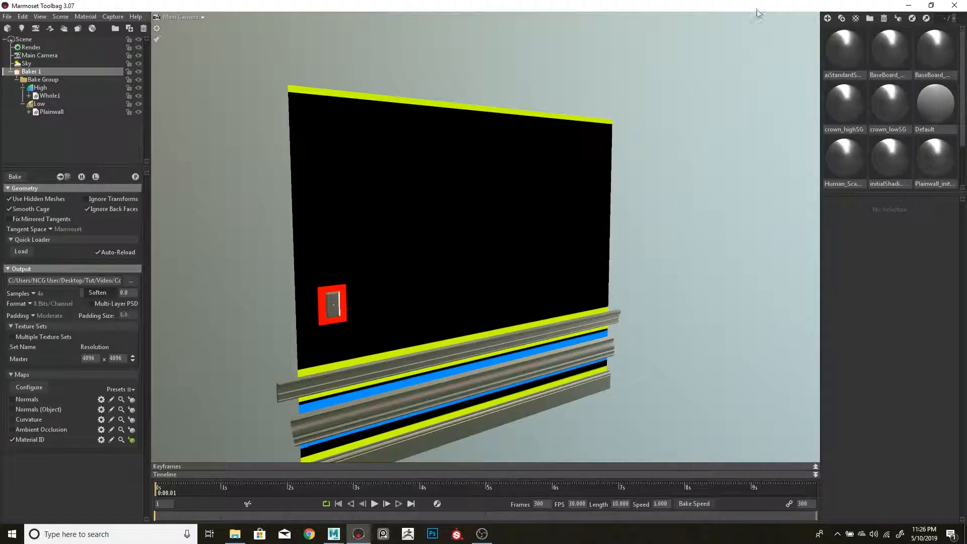
Step: Minimize Marmoset Toolbag and Maya, switch to Substance Painter and clear the OBS window away from the wall project
click(908, 5)
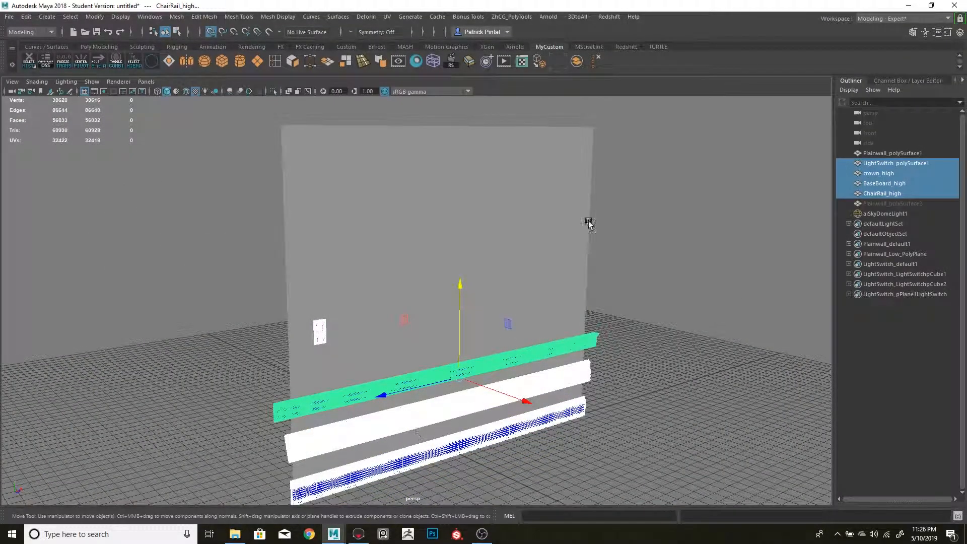
click(907, 5)
click(457, 534)
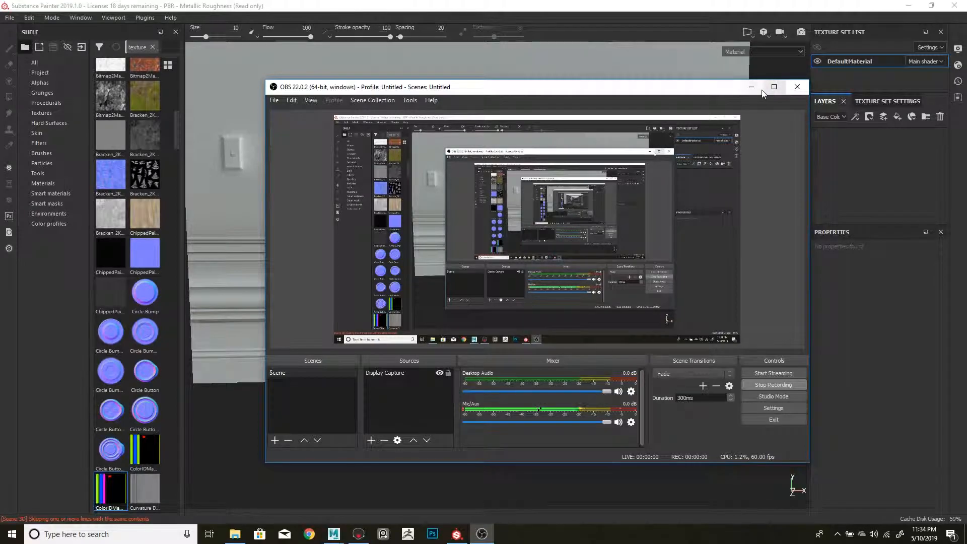
click(753, 84)
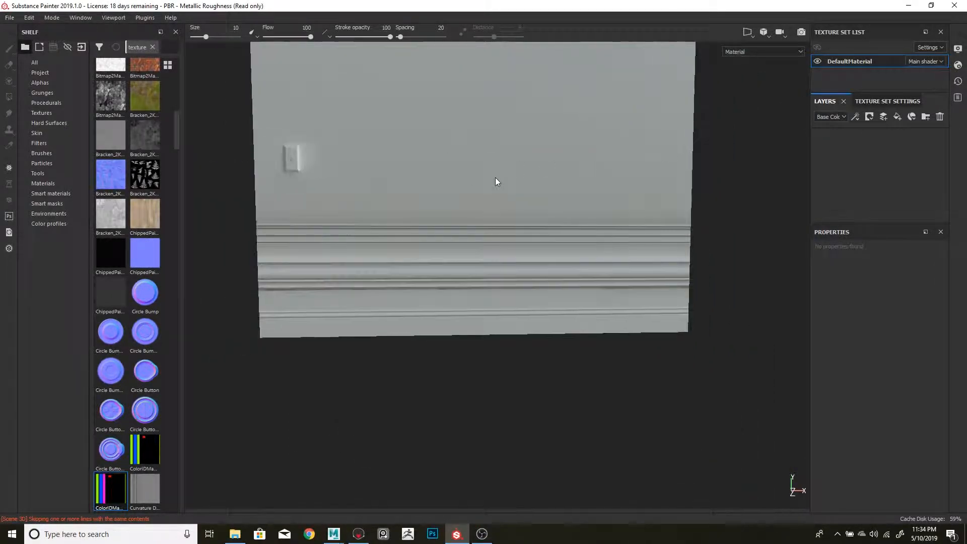
alt+drag(542, 136, 523, 239)
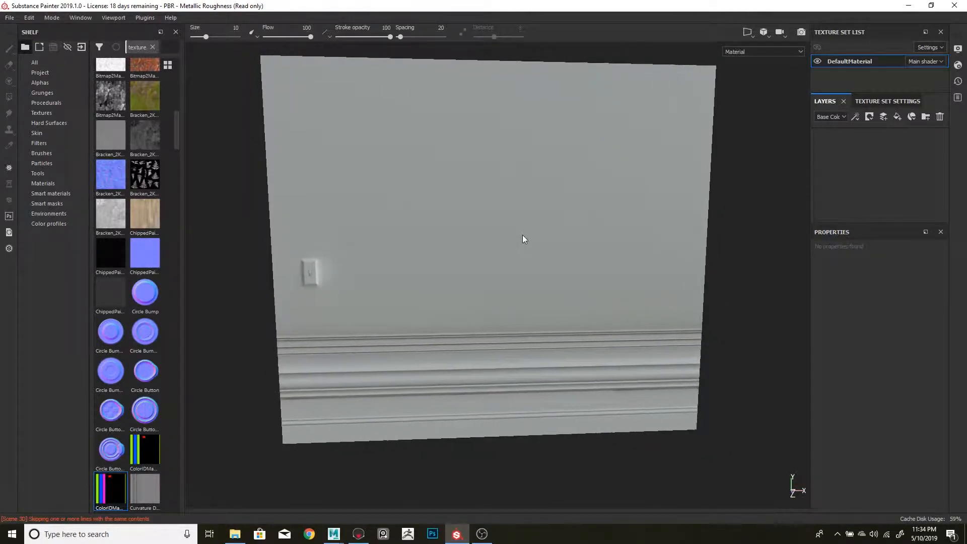
Step: Examine the DefaultMaterial texture set settings and return to the layer stack
click(904, 102)
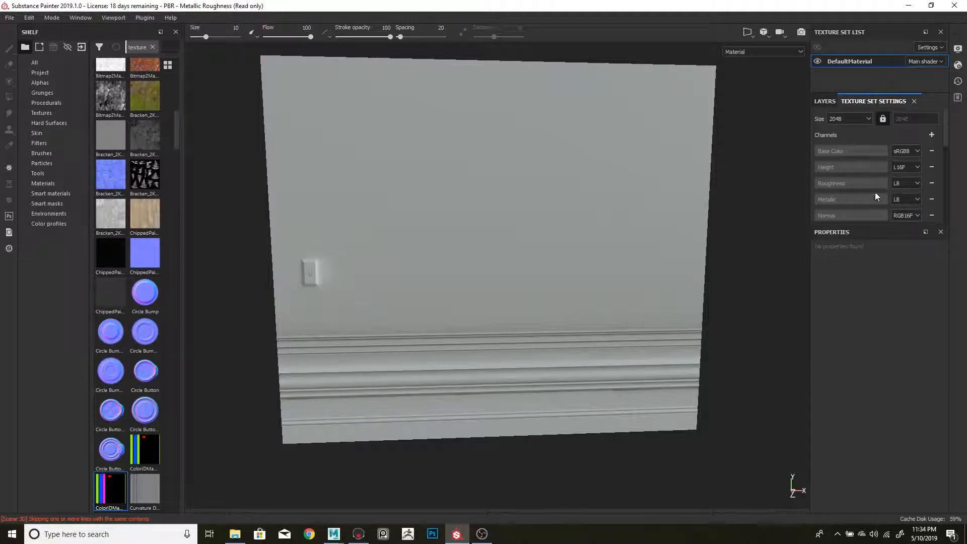
click(831, 101)
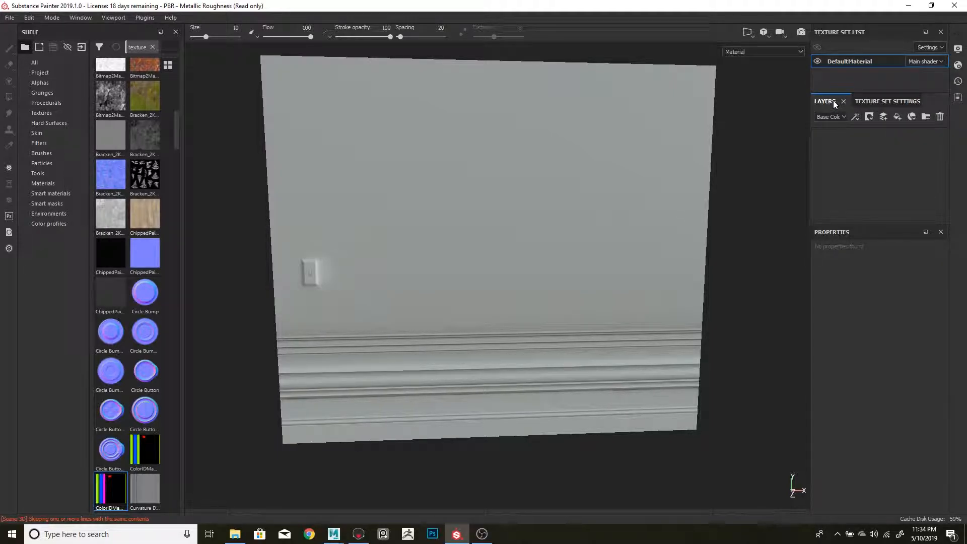
click(888, 102)
scroll(872, 119, down, 5)
scroll(873, 122, up, 5)
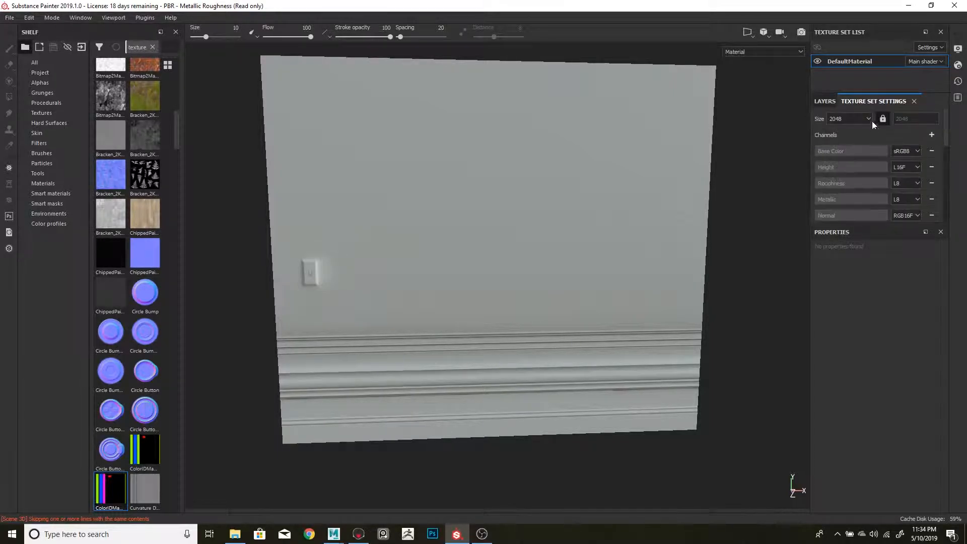
click(823, 101)
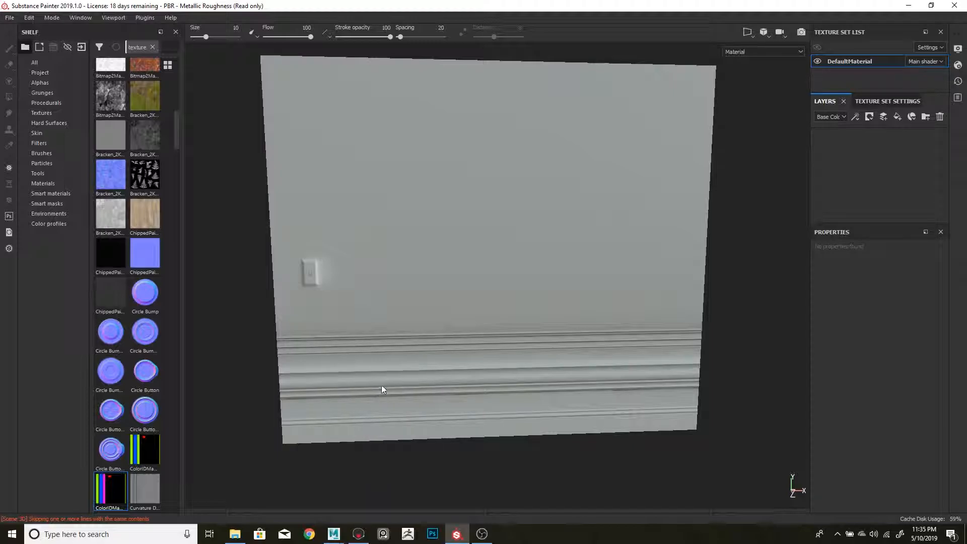
Step: Add a folder with a color selection mask and pick the upper trim strip's magenta ID color (R 255, G 1, B 222)
click(925, 117)
right_click(844, 138)
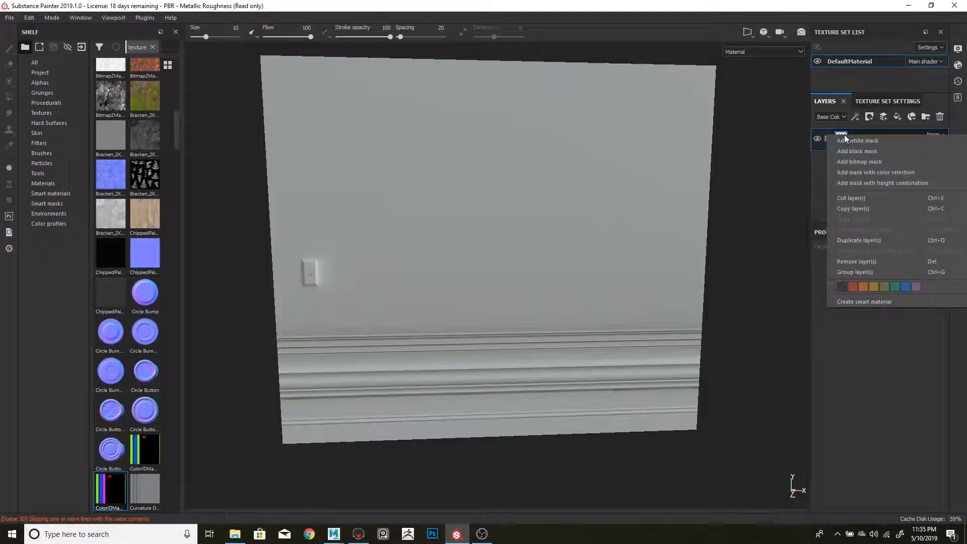
click(880, 173)
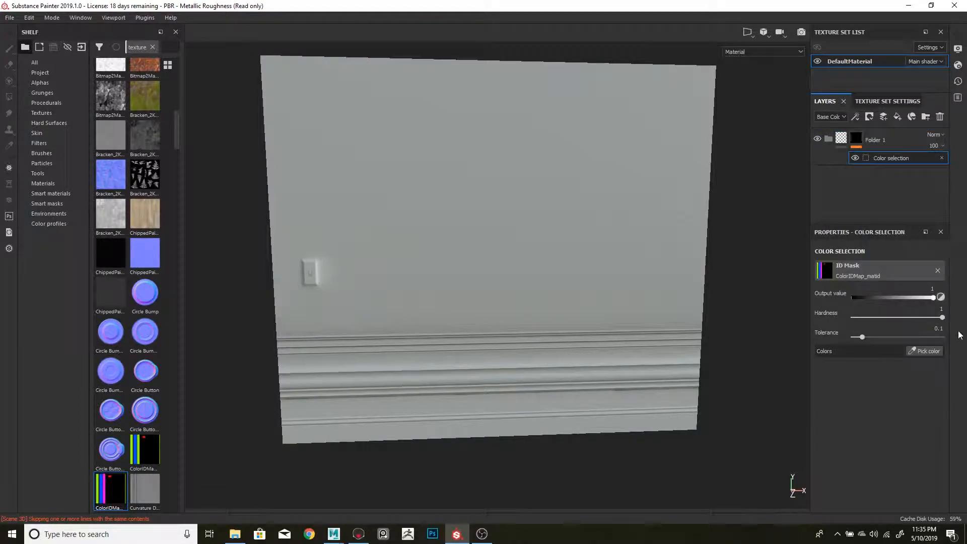
click(937, 349)
click(621, 329)
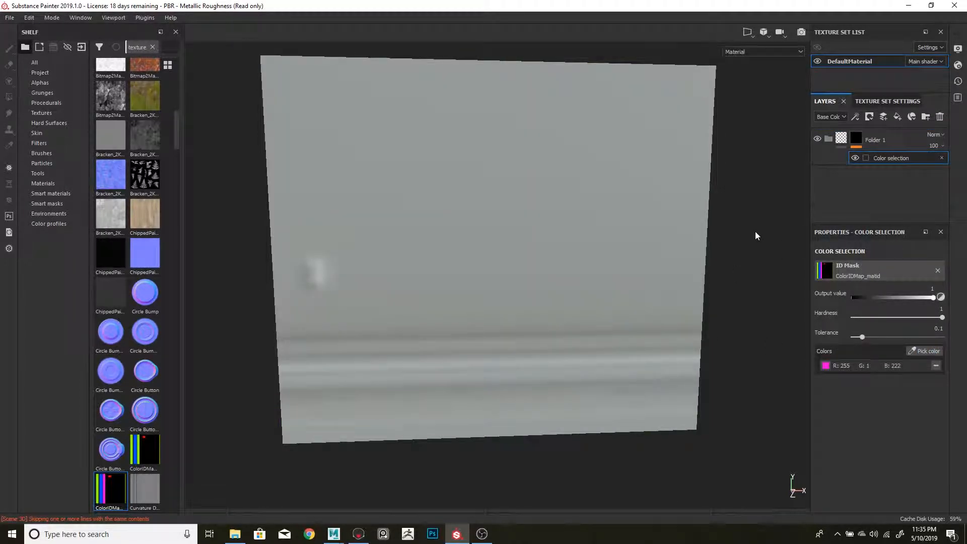
Step: Add a fill layer inside the color-masked folder and assign it the Wenge Wood material
alt+drag(752, 237, 694, 235)
alt+middle_drag(695, 236, 721, 203)
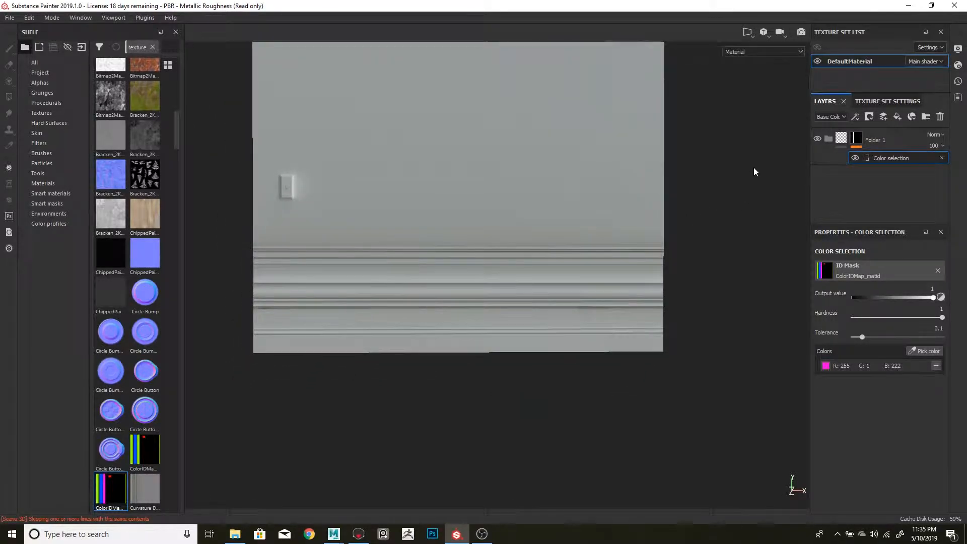
click(897, 117)
drag(888, 136, 889, 165)
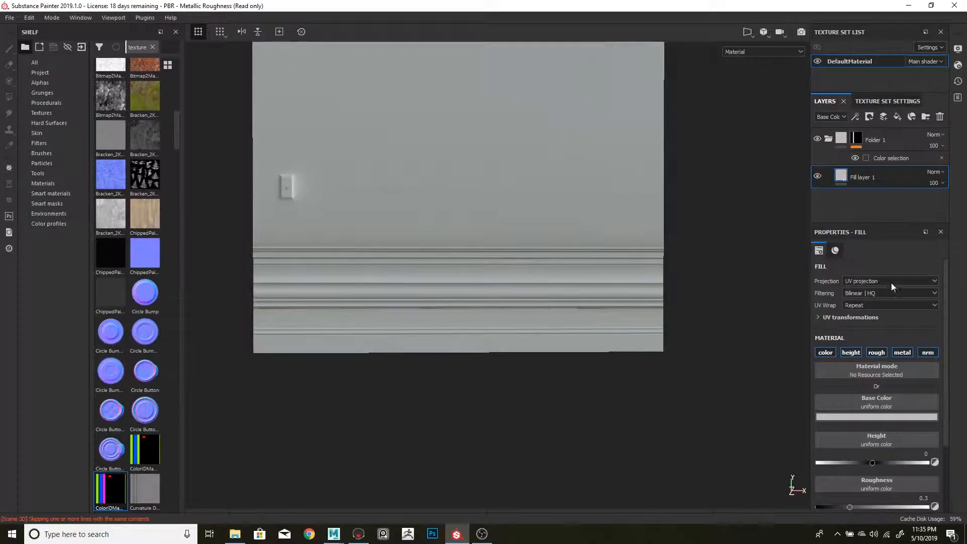
click(901, 367)
alt+right_drag(612, 247, 696, 251)
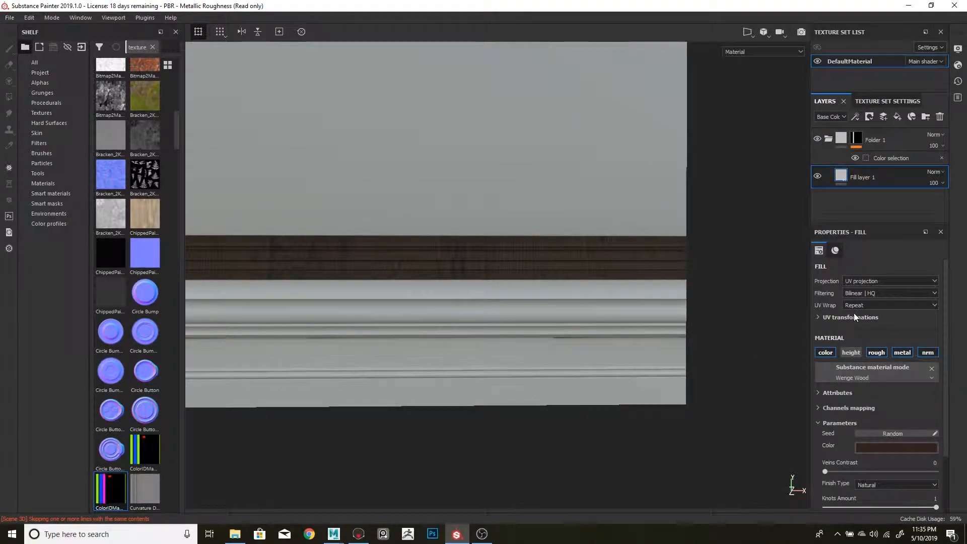
Step: Turn on Rotate 90 for the Wenge Wood fill and set Knots Amount to 0.61 and Wood Roughness to 0.41
scroll(863, 445, down, 2)
scroll(863, 442, up, 2)
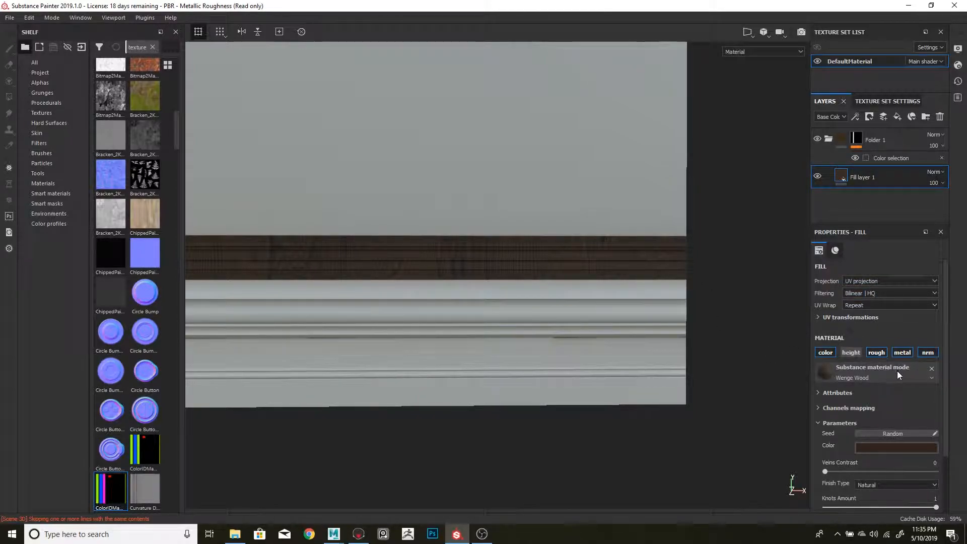
scroll(896, 370, down, 2)
click(817, 347)
click(817, 346)
click(818, 330)
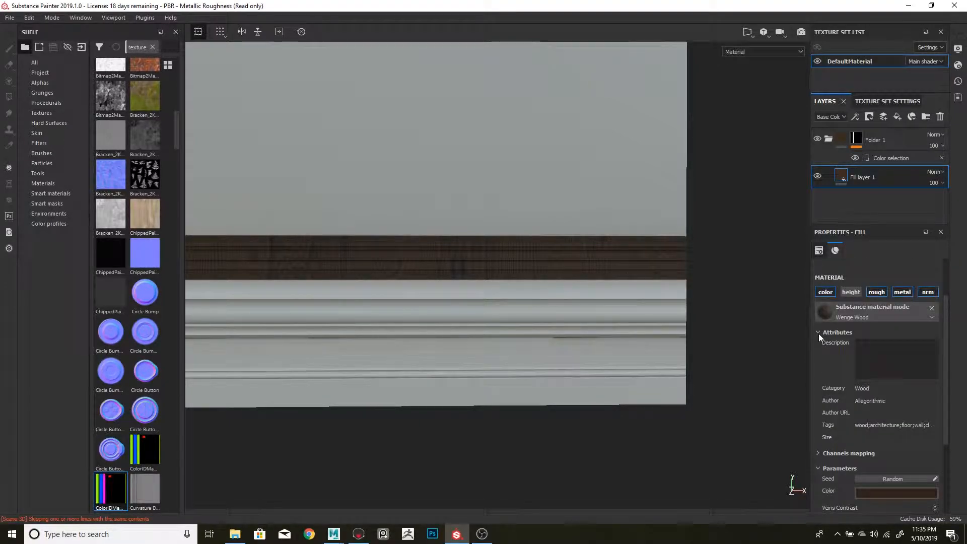
click(818, 332)
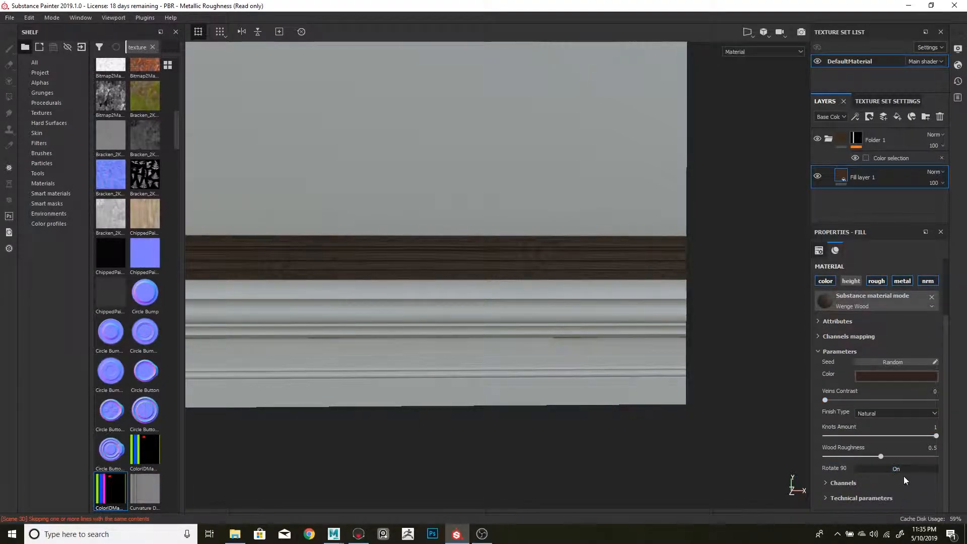
drag(874, 435, 871, 456)
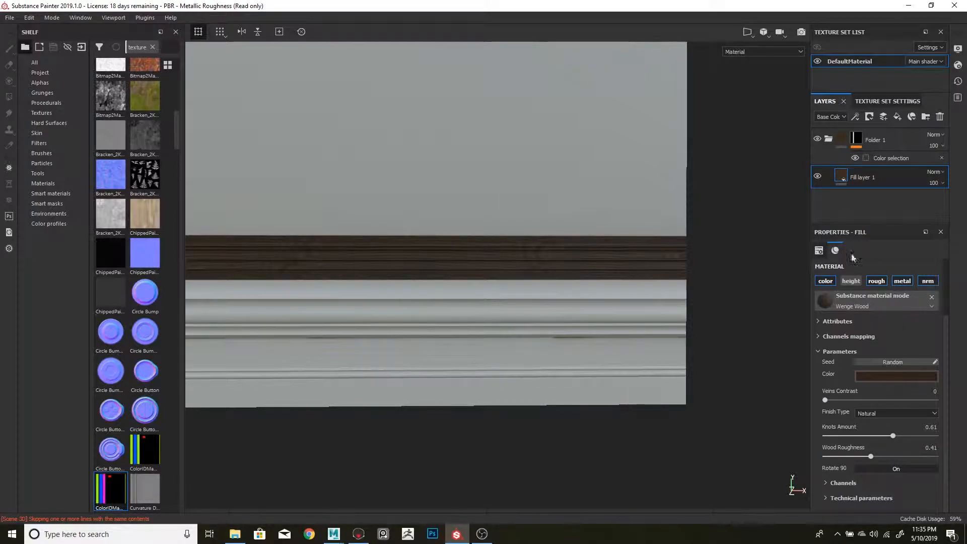
Step: Add a second fill layer above the wood with roughness 1 and height -0.1111, disabling its metal and normal channels
click(896, 117)
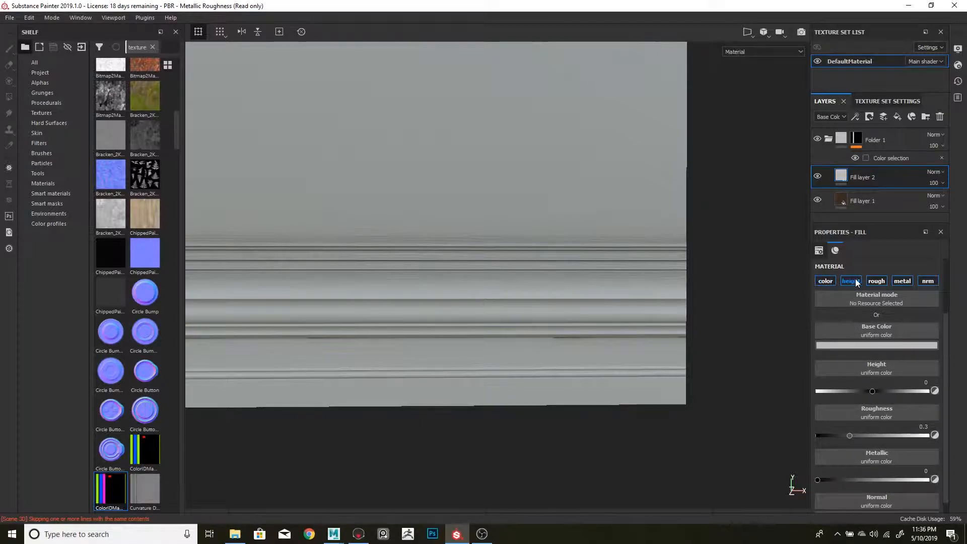
drag(853, 434, 933, 431)
drag(872, 391, 865, 391)
click(902, 281)
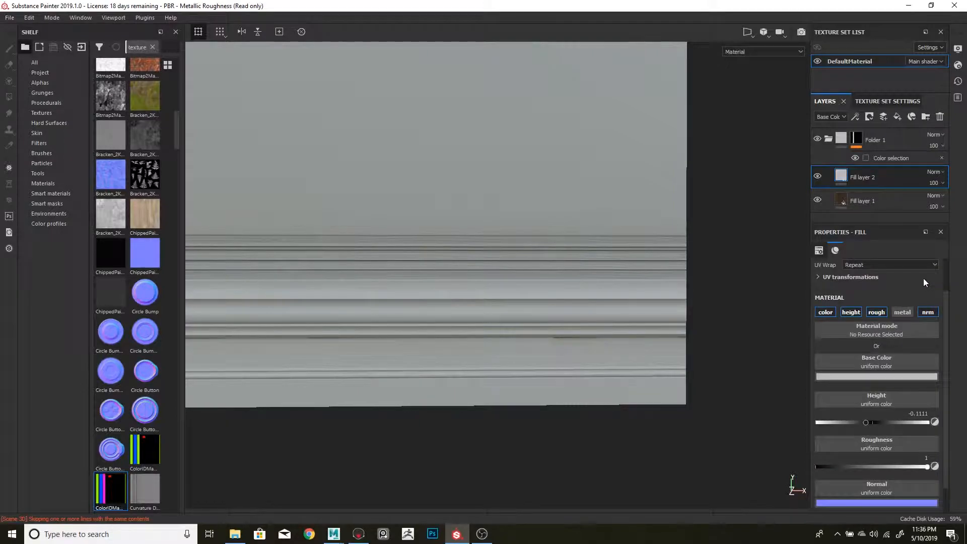
click(928, 311)
Step: Sample the dark wood brown from Fill layer 1 as Fill layer 2's base color and lighten it slightly
click(911, 382)
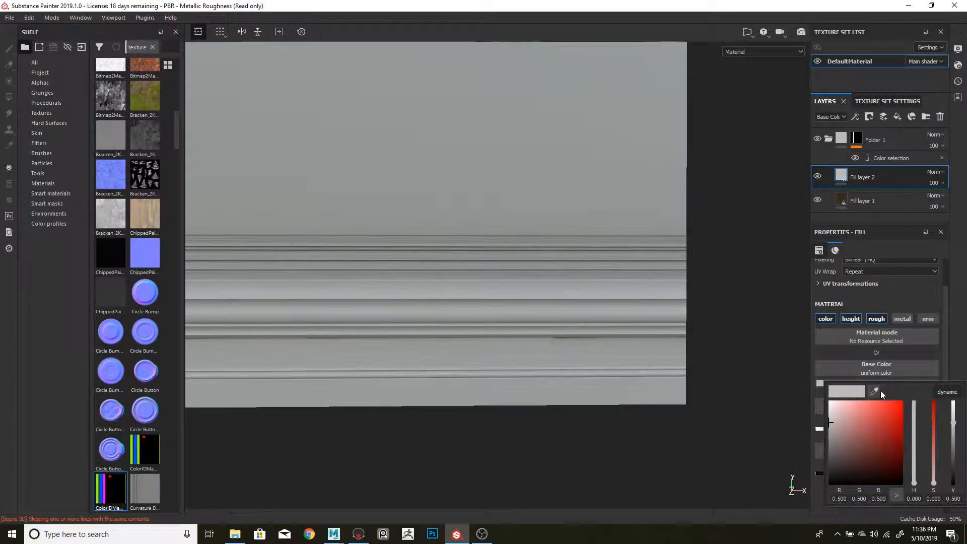
drag(861, 258, 843, 197)
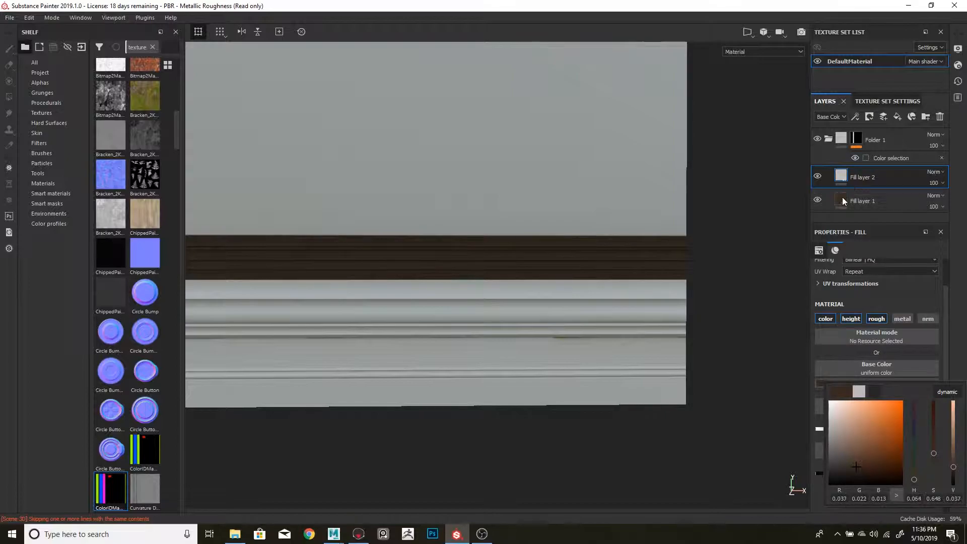
drag(952, 466, 954, 454)
Step: Give Fill layer 2 a black mask with a Metal Edge Wear generator
right_click(886, 177)
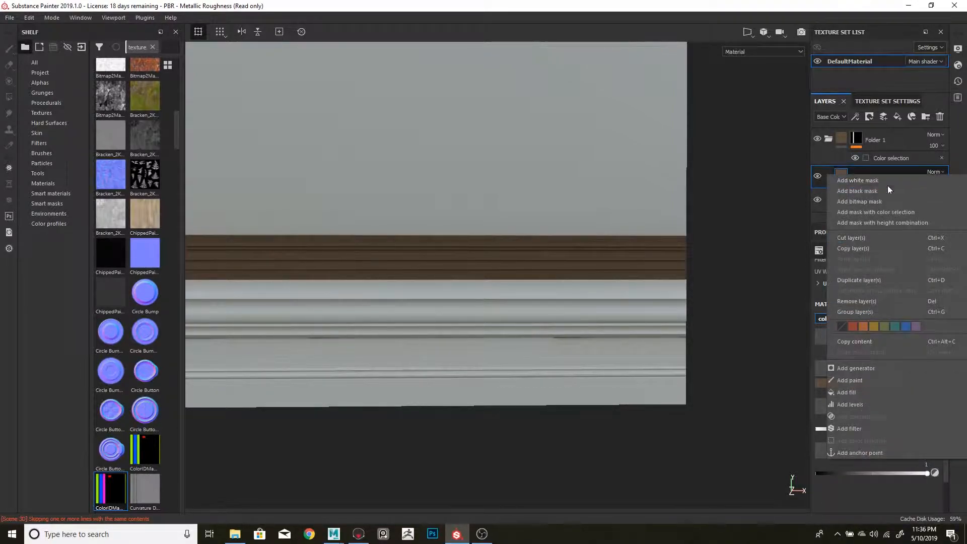
click(857, 191)
right_click(855, 175)
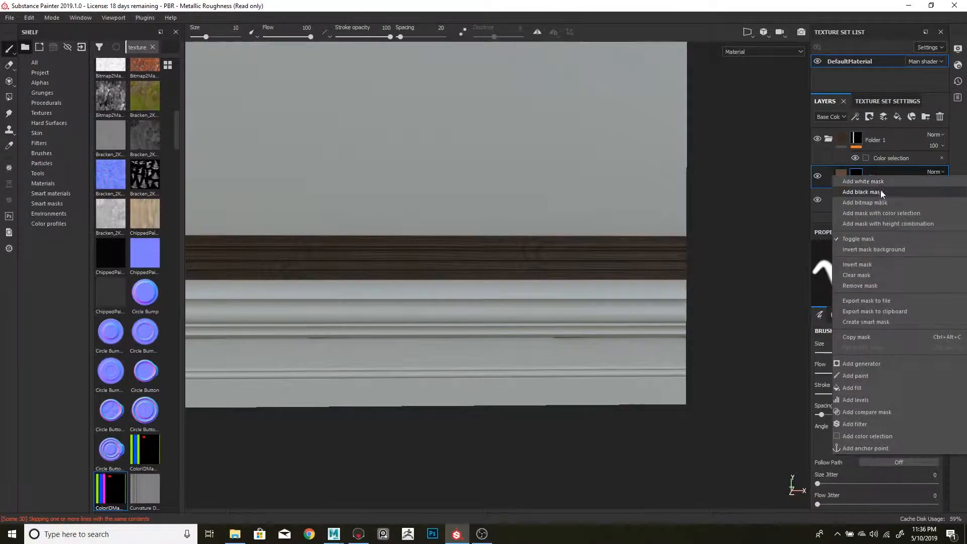
click(873, 363)
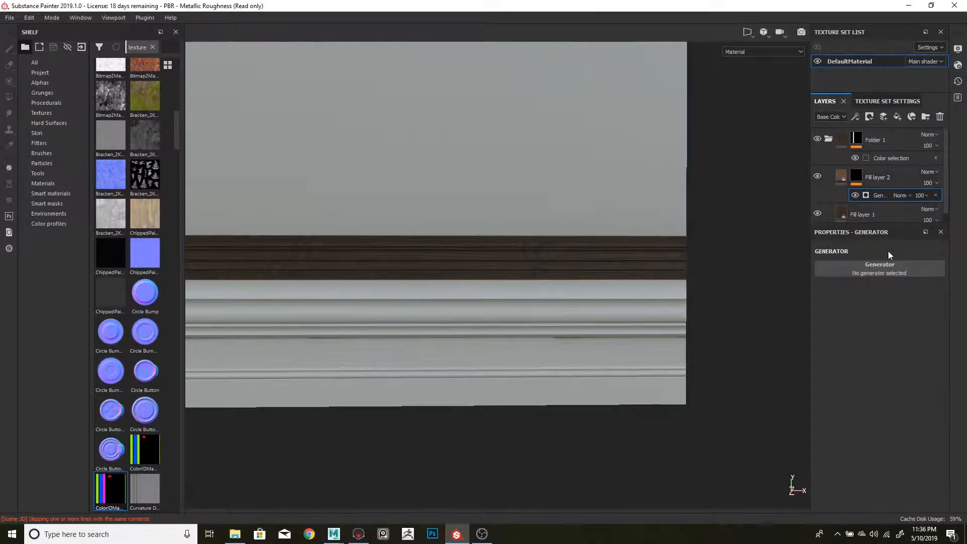
click(884, 268)
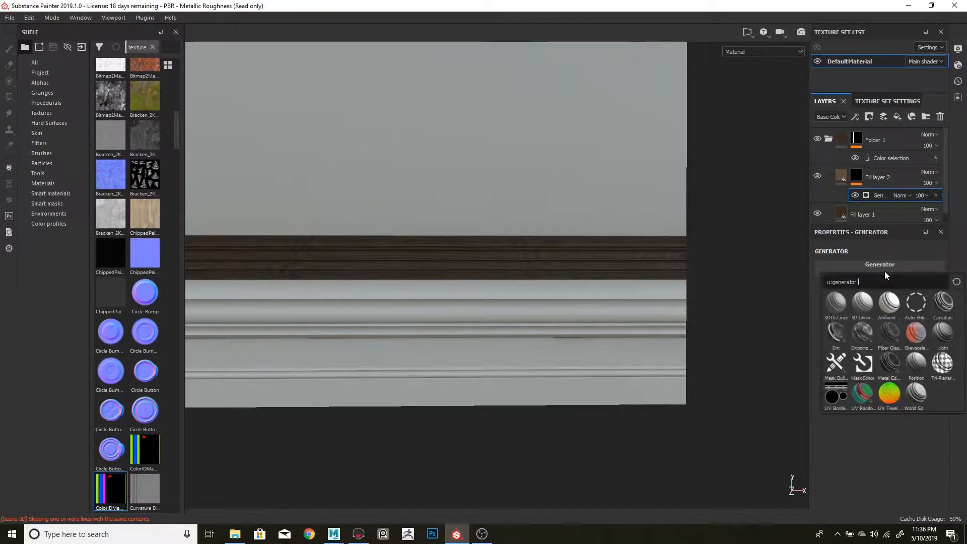
click(889, 364)
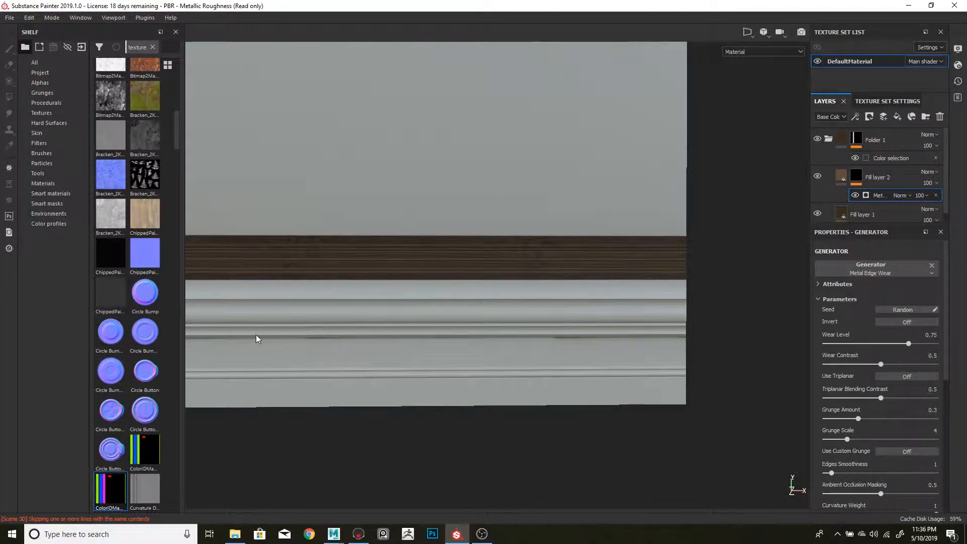
Step: Set the edge wear generator's Wear Level to 0.21, Grunge Amount to 0.46 and Grunge Scale to 1
alt+drag(281, 339, 451, 337)
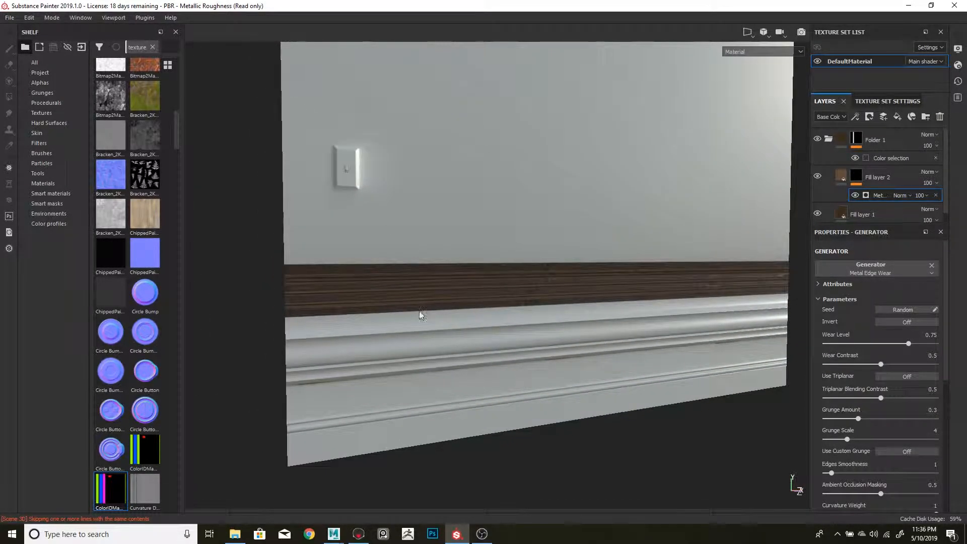
drag(856, 343, 849, 343)
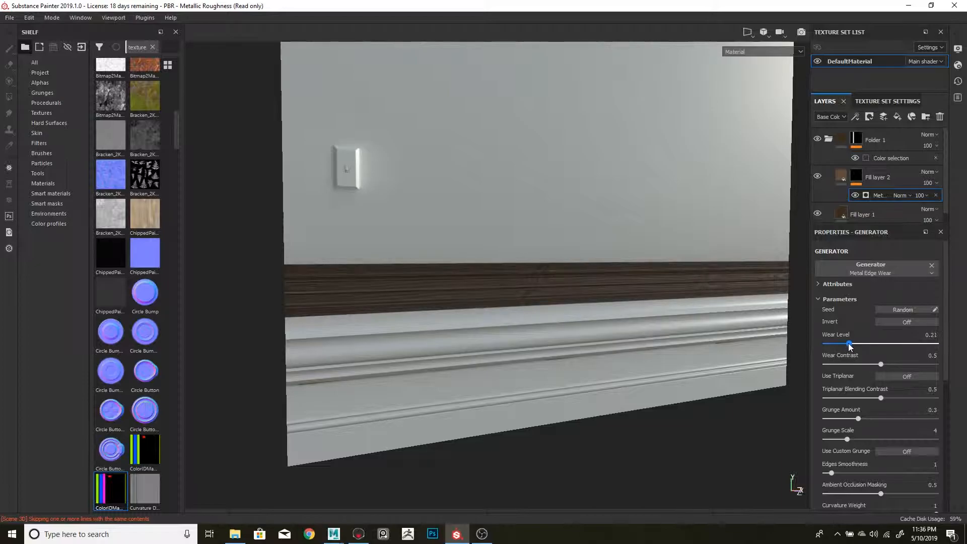
drag(855, 418, 824, 439)
alt+drag(667, 380, 638, 363)
alt+right_drag(638, 362, 658, 352)
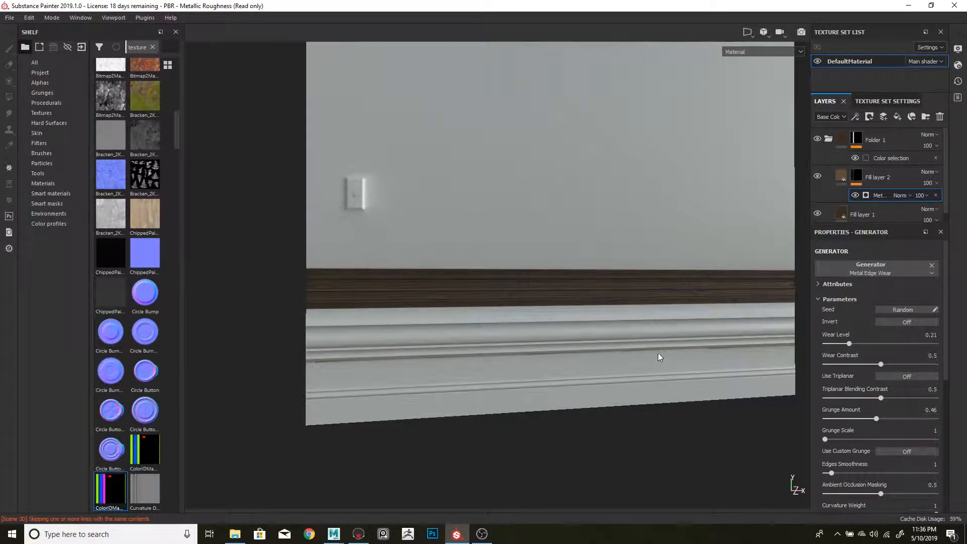
alt+middle_drag(658, 352, 593, 338)
alt+drag(593, 337, 618, 361)
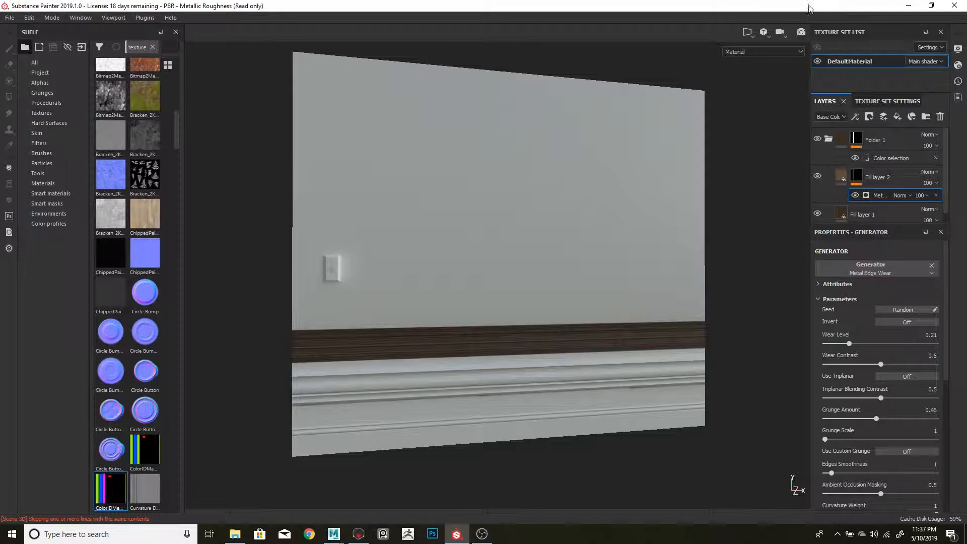
Step: Switch to Maya and unhide the wall object Plainwall_polySurface2
click(907, 5)
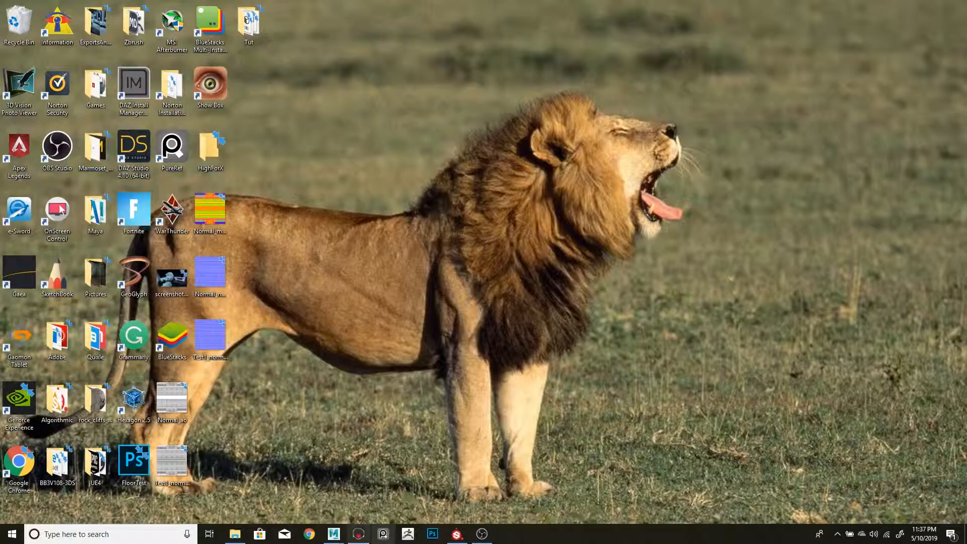
mouse_move(338, 541)
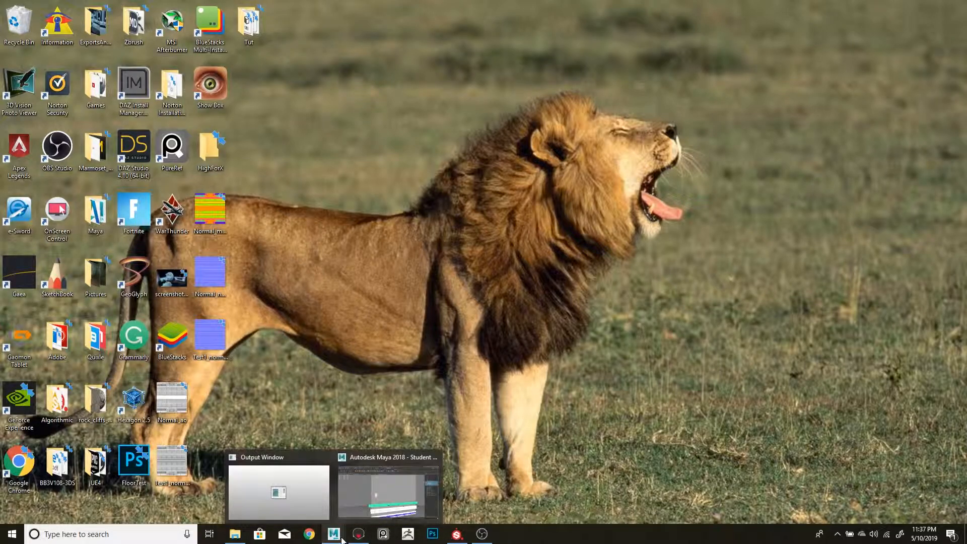
click(388, 491)
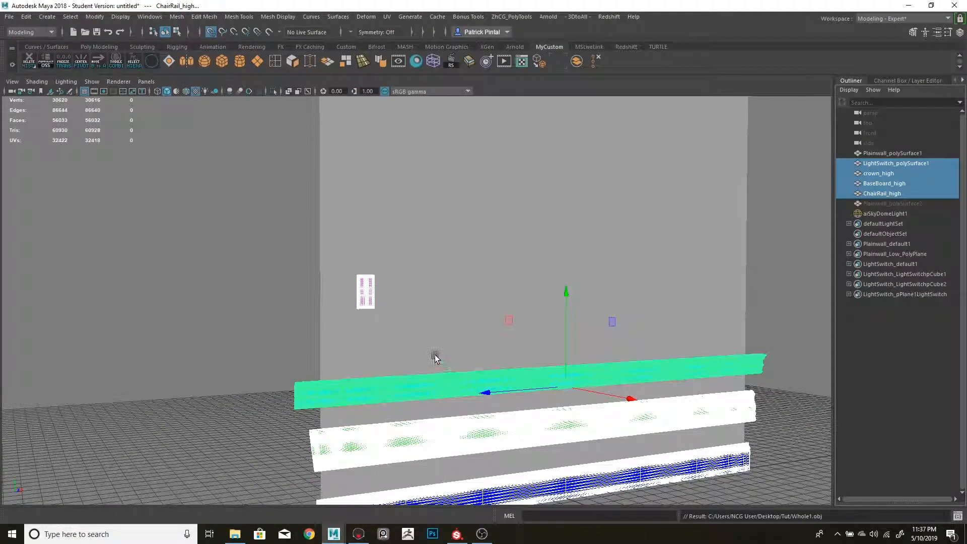
scroll(481, 347, up, 3)
scroll(534, 322, down, 5)
alt+drag(590, 306, 668, 302)
alt+middle_drag(690, 301, 593, 237)
click(901, 203)
key(h)
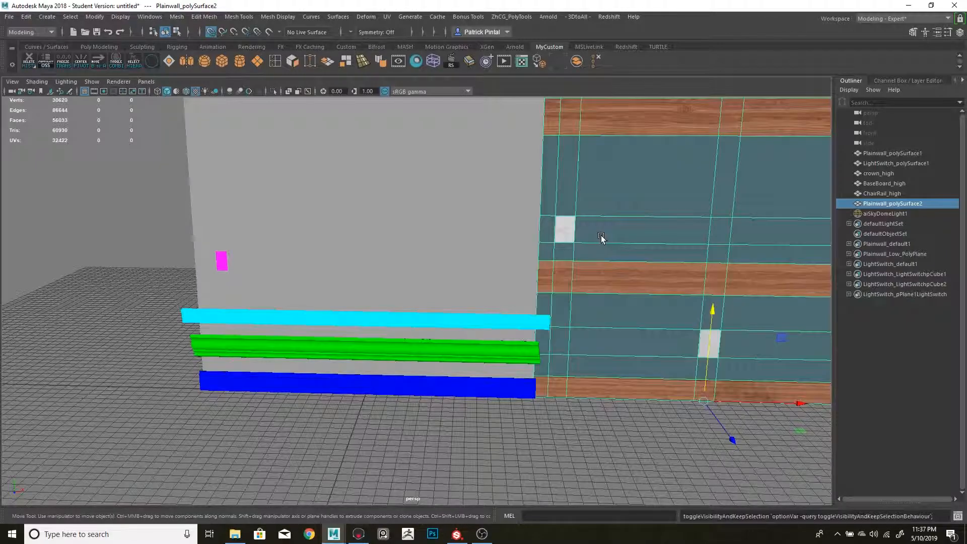
Step: Examine the textured low-poly wall beside the high-poly trim, including its edge divisions and wood strips
alt+middle_drag(649, 254, 521, 281)
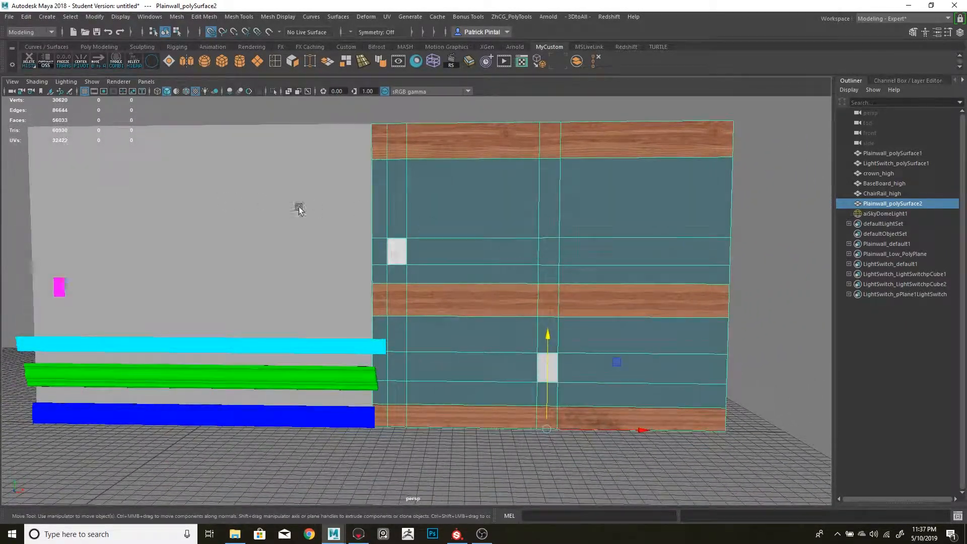
alt+middle_drag(372, 270, 296, 267)
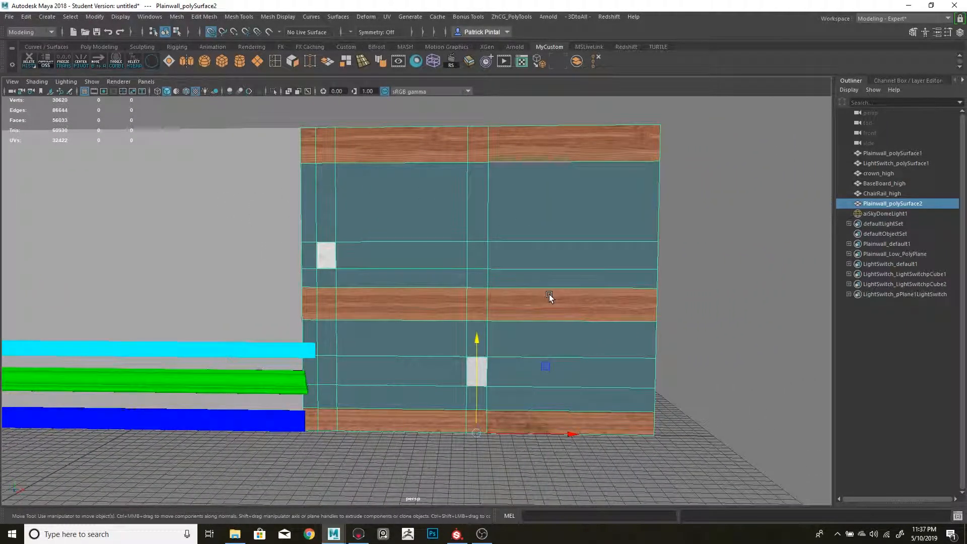
alt+middle_drag(491, 289, 555, 280)
mouse_move(556, 264)
alt+mouse_down()
mouse_move(541, 255)
mouse_move(567, 259)
alt+mouse_up()
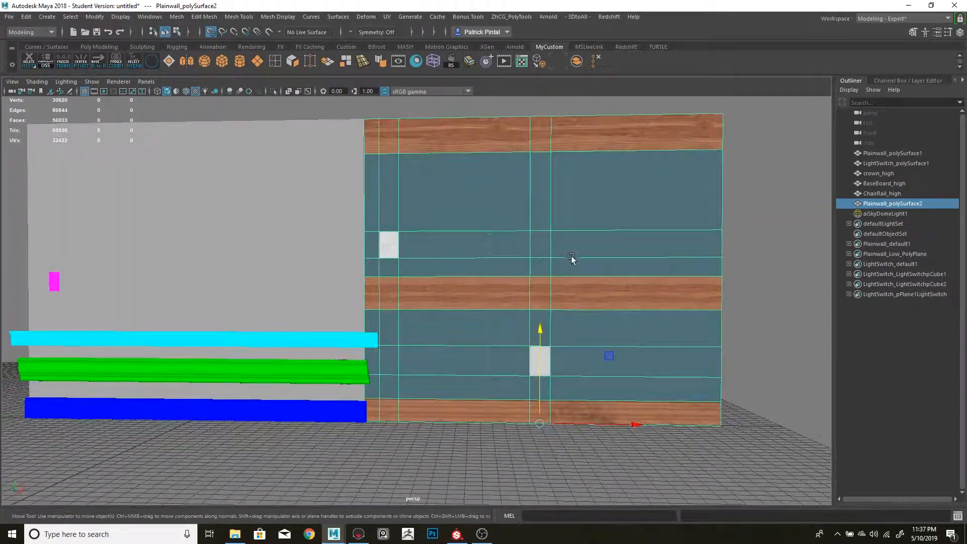
alt+middle_drag(568, 260, 519, 264)
alt+drag(499, 263, 518, 267)
right_drag(500, 202, 570, 173)
mouse_move(625, 232)
alt+mouse_down()
mouse_move(569, 243)
mouse_move(617, 234)
alt+mouse_up()
alt+middle_drag(477, 276, 576, 247)
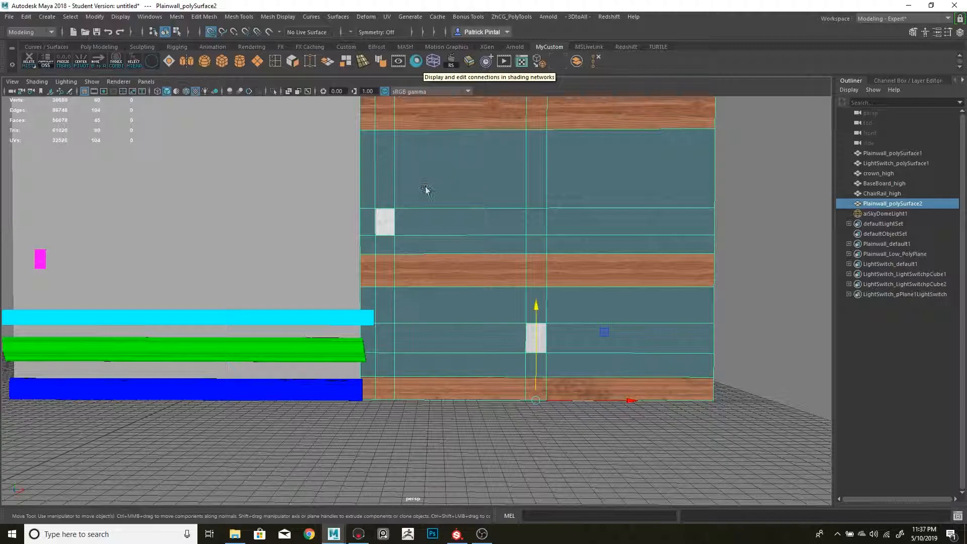
Step: Switch to Substance Painter to view the textured wall again, and return to Maya
click(908, 5)
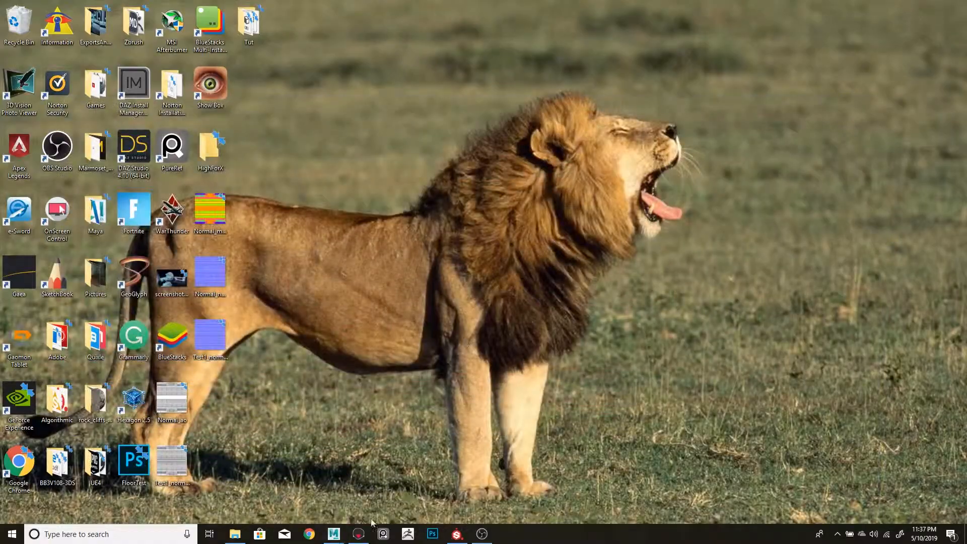
click(473, 537)
click(457, 533)
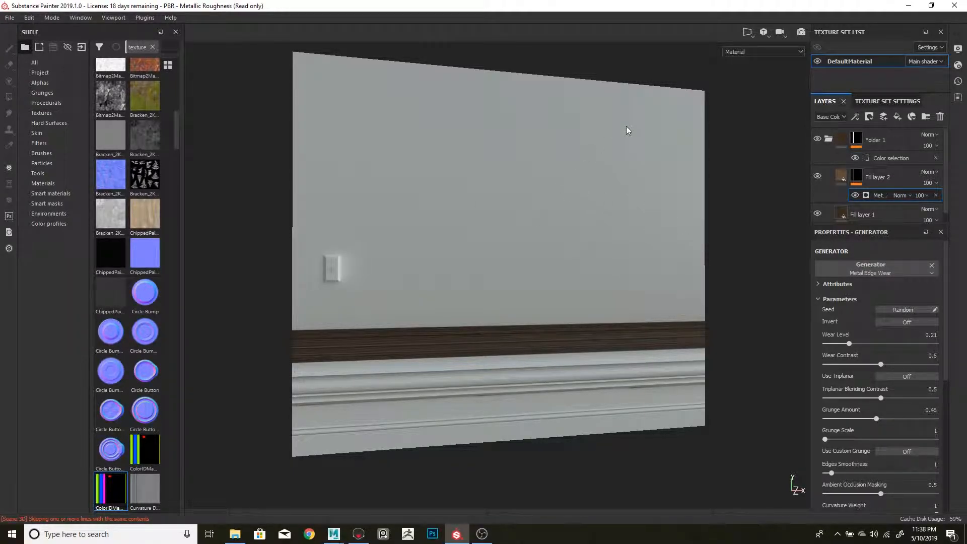
click(907, 5)
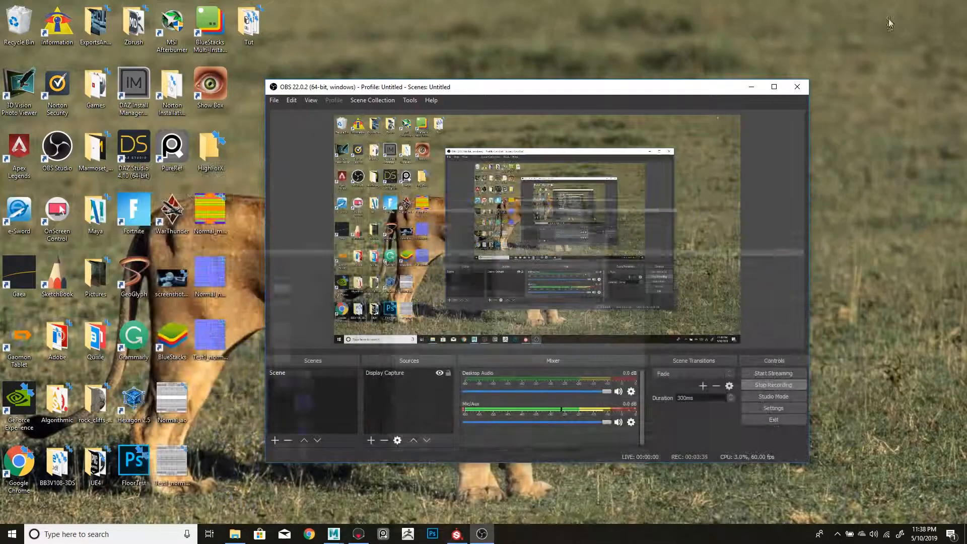
click(751, 86)
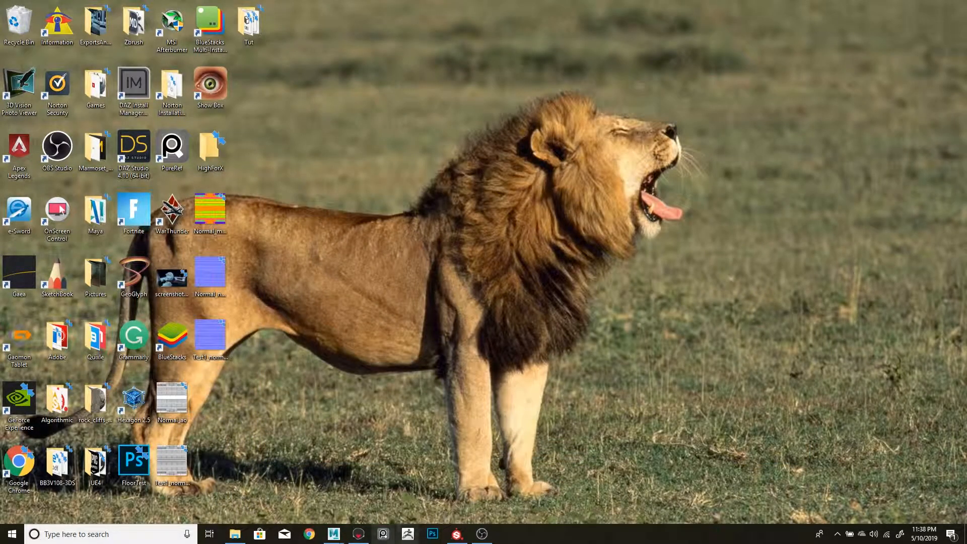
mouse_move(344, 538)
click(382, 489)
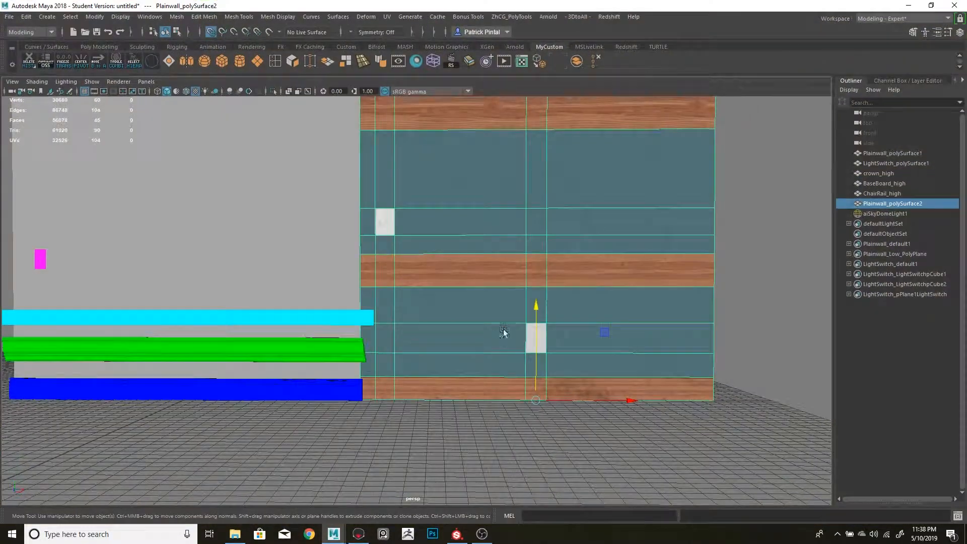
Step: Open the UV Editor and UV Toolkit window for the textured wall Plainwall_polySurface2
alt+drag(493, 232, 473, 279)
mouse_move(473, 279)
alt+middle_down()
mouse_move(500, 242)
mouse_move(470, 293)
alt+middle_up()
scroll(505, 247, down, 3)
scroll(495, 255, down, 1)
scroll(495, 255, up, 3)
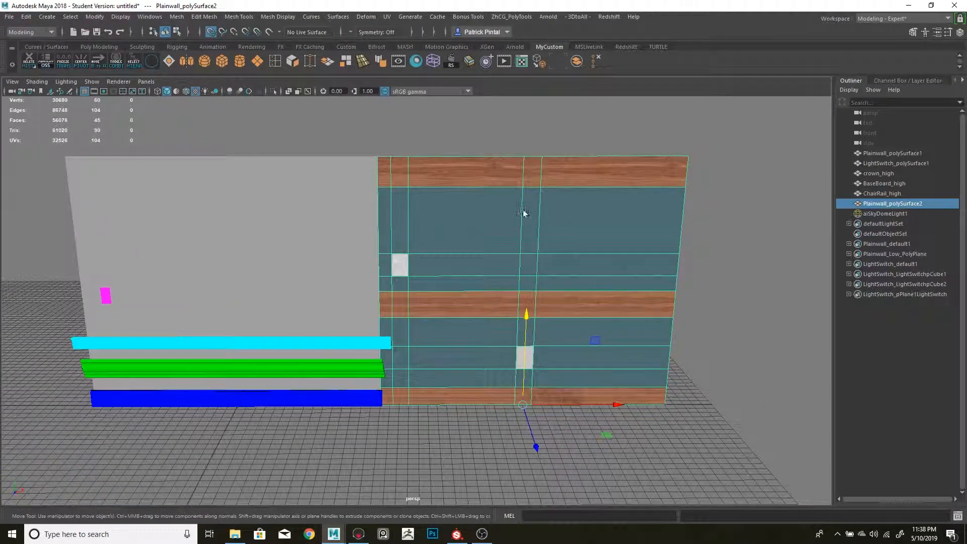
click(526, 59)
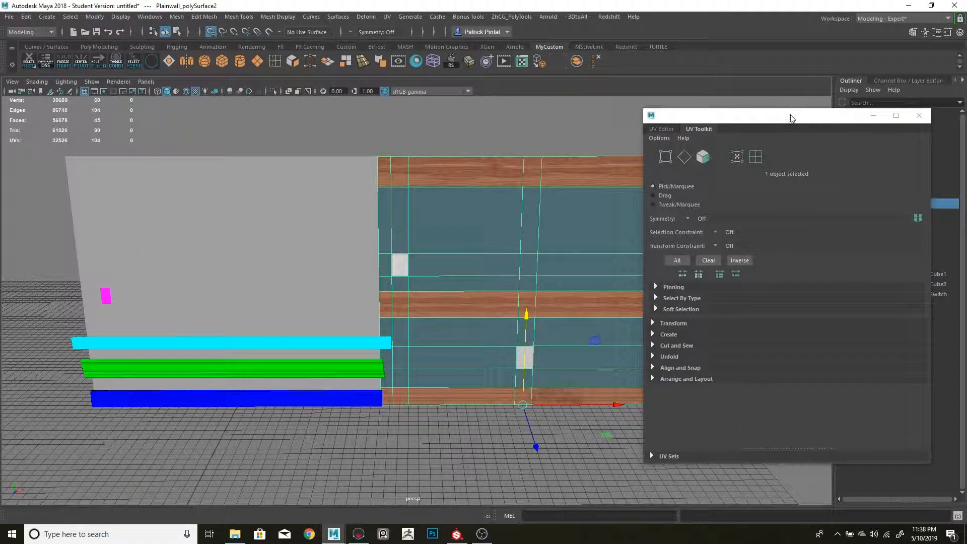
Step: Show the UV layout of Plainwall_polySurface2 in the UV Editor and place its window clear of the textured wall
click(661, 128)
drag(750, 113, 642, 109)
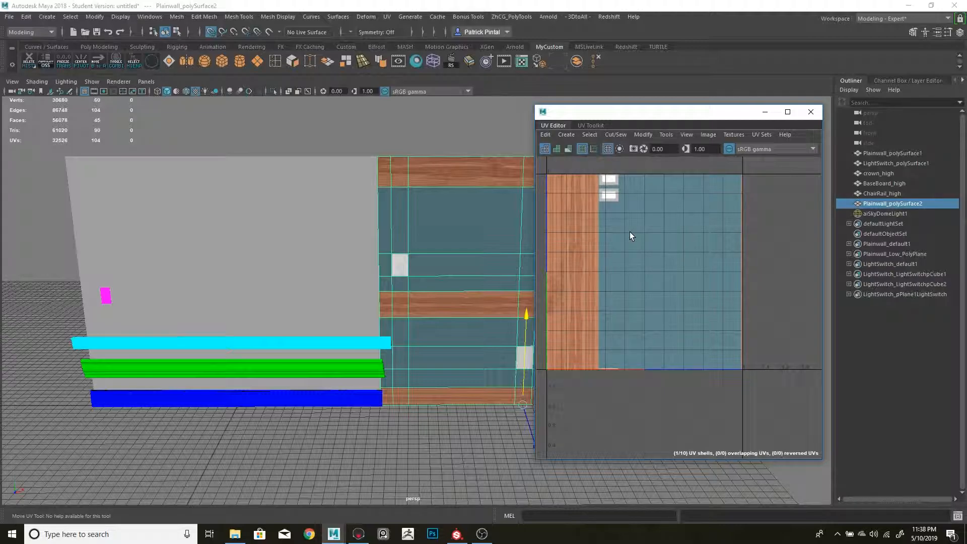
click(470, 221)
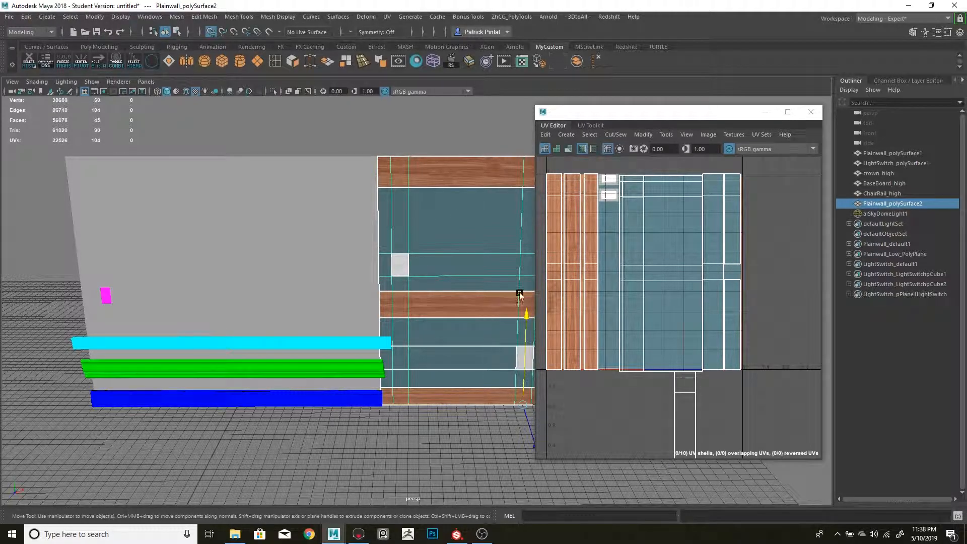
scroll(726, 355, down, 3)
scroll(713, 346, up, 3)
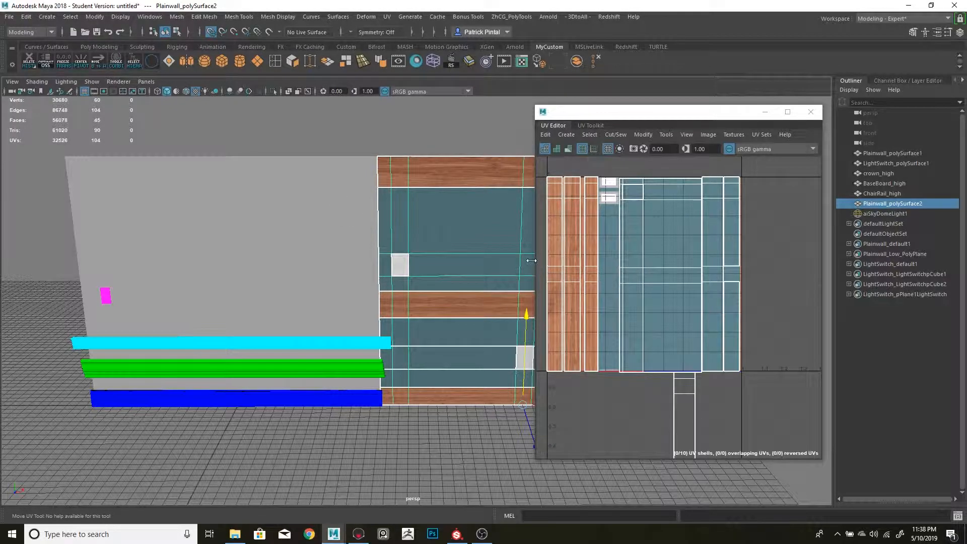
drag(721, 118, 236, 122)
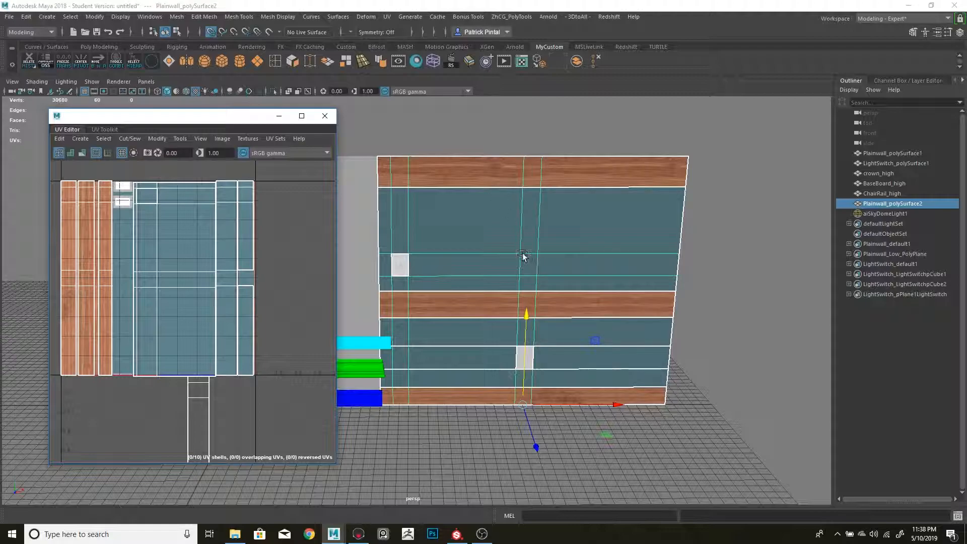
drag(192, 119, 223, 117)
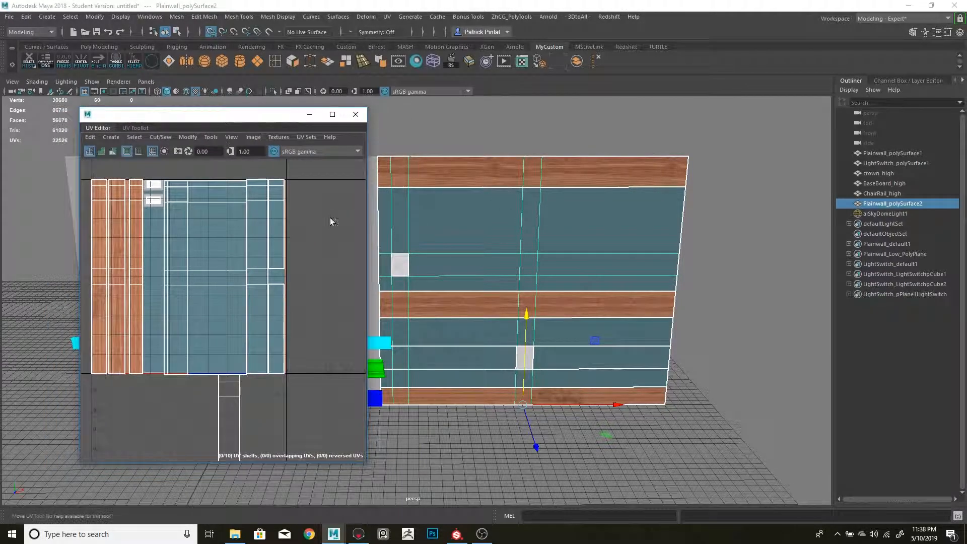
Step: View the textured wall in Substance Painter, and return to Maya to examine the wall's UV shells against the texture
click(455, 534)
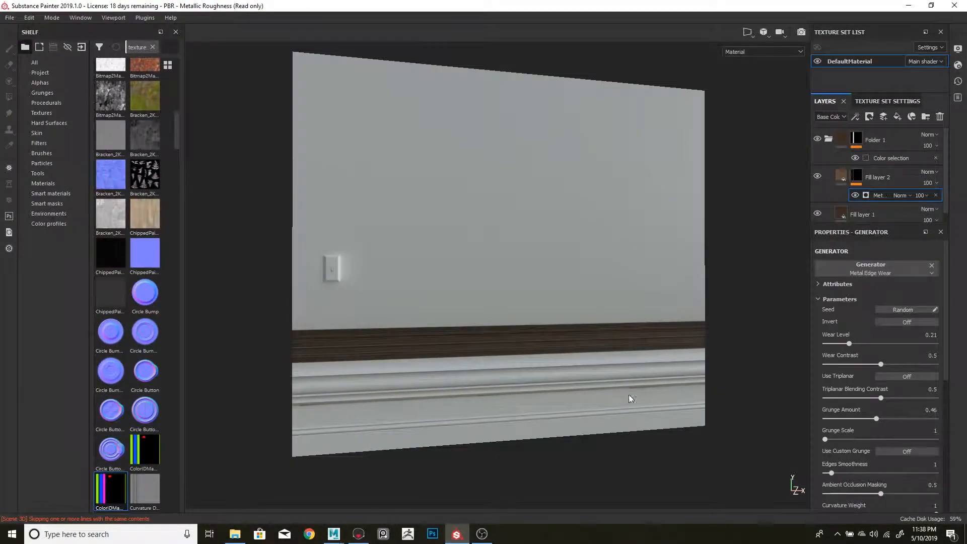
click(907, 5)
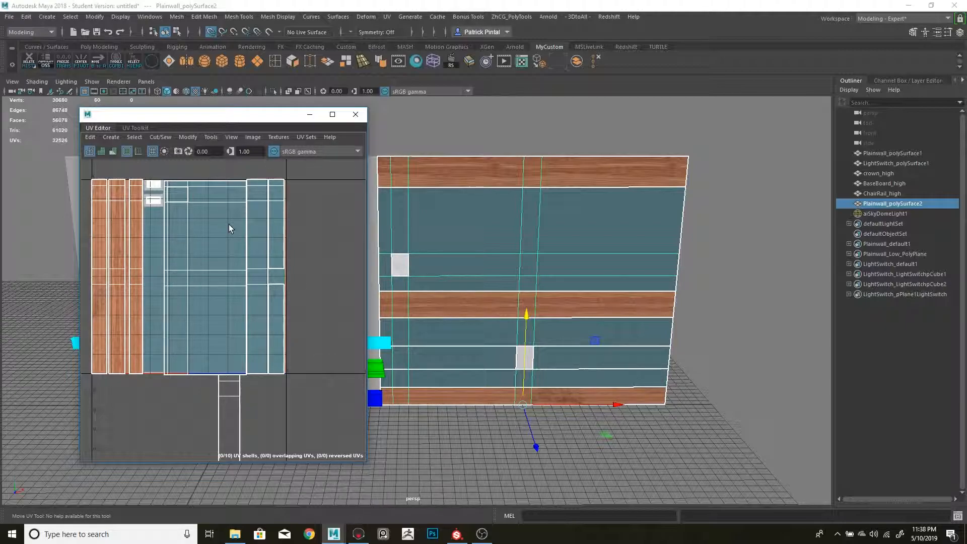
scroll(274, 247, up, 1)
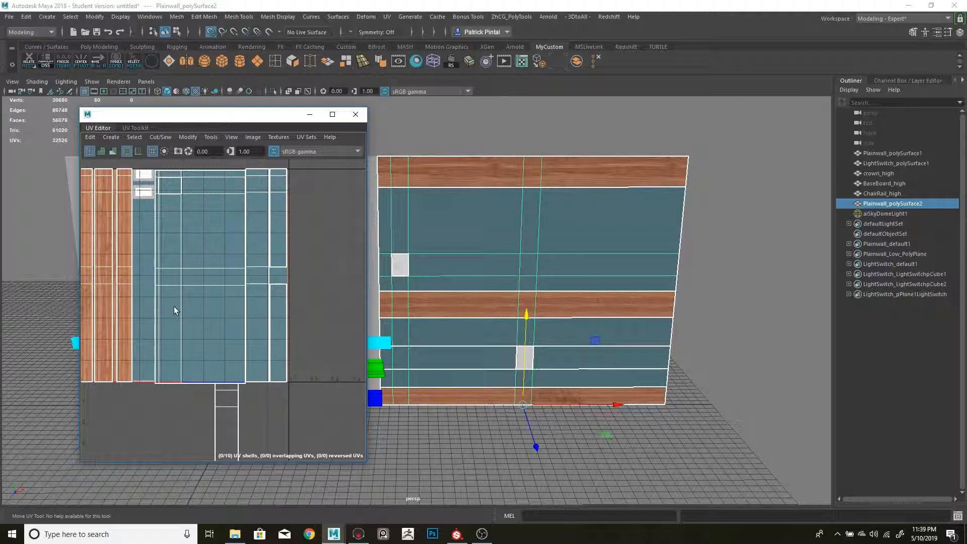
scroll(219, 330, down, 4)
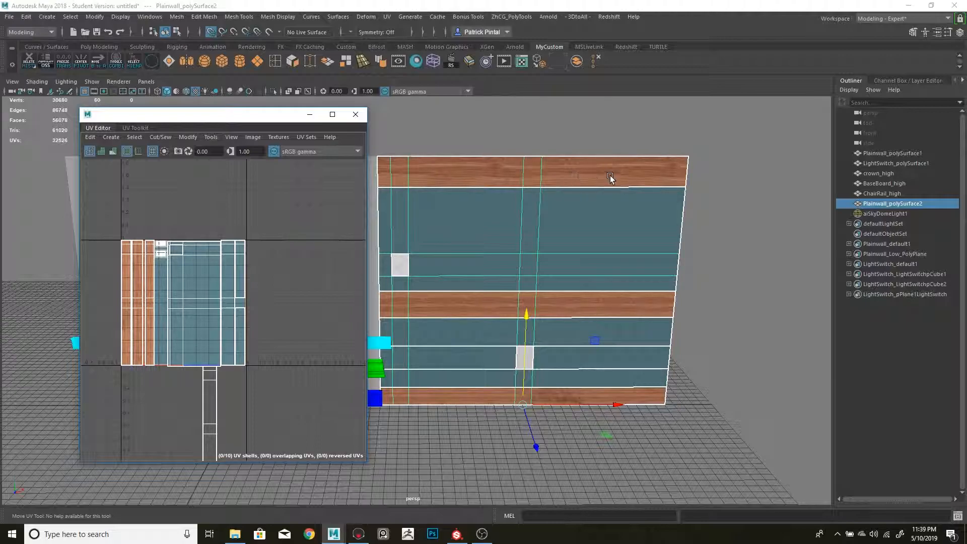
Step: Move the UV shell of the wall's top wood strip above the UV tile, over the blue paint area, and reselect the wall in object mode
right_drag(478, 173, 549, 206)
click(508, 176)
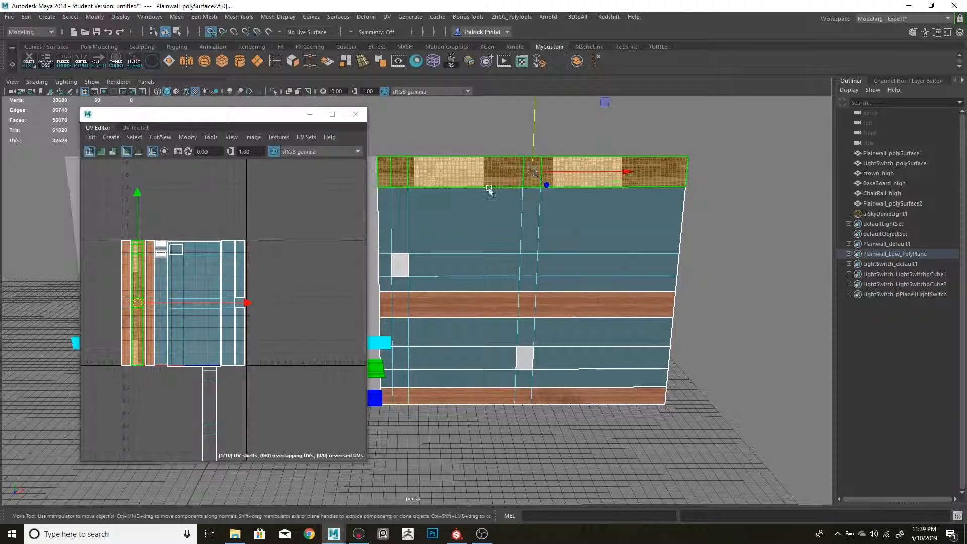
drag(137, 232, 156, 97)
drag(183, 176, 252, 177)
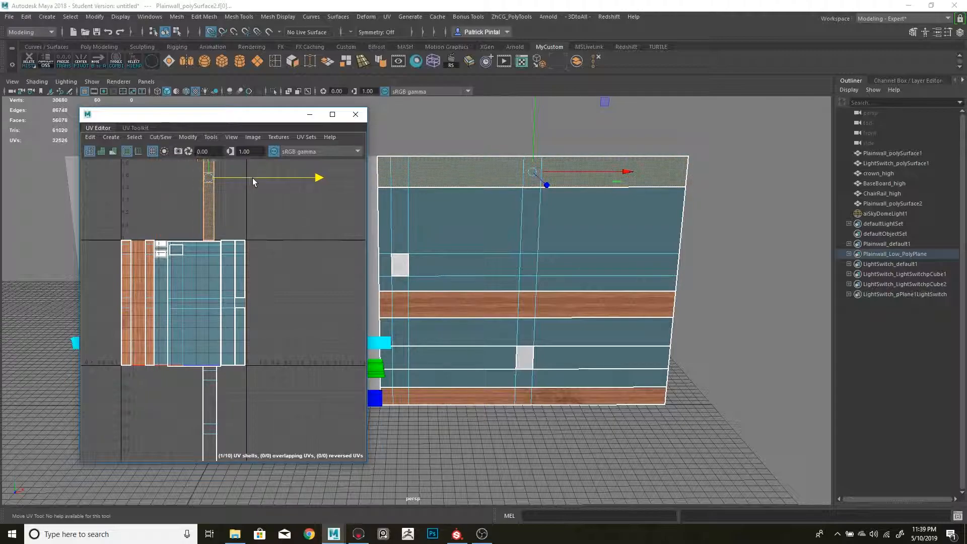
click(561, 150)
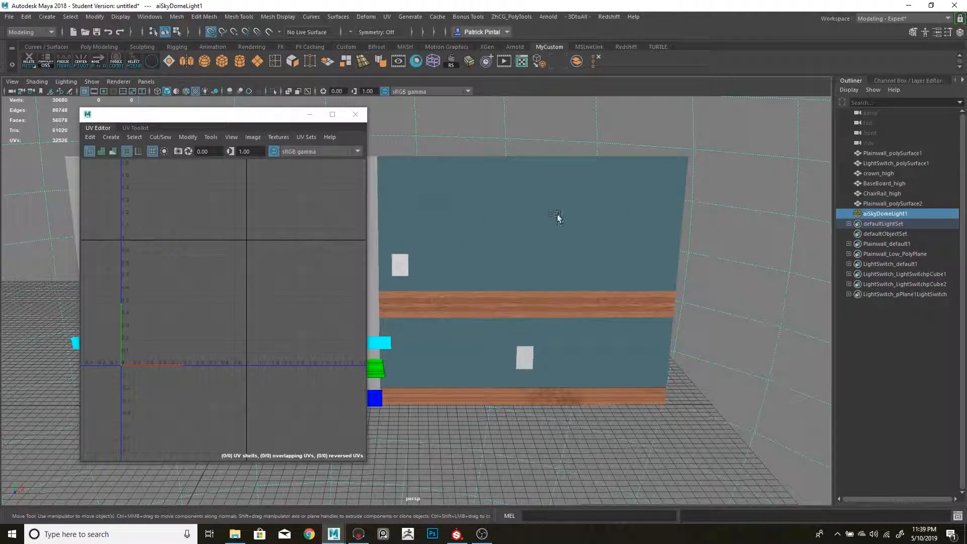
click(500, 218)
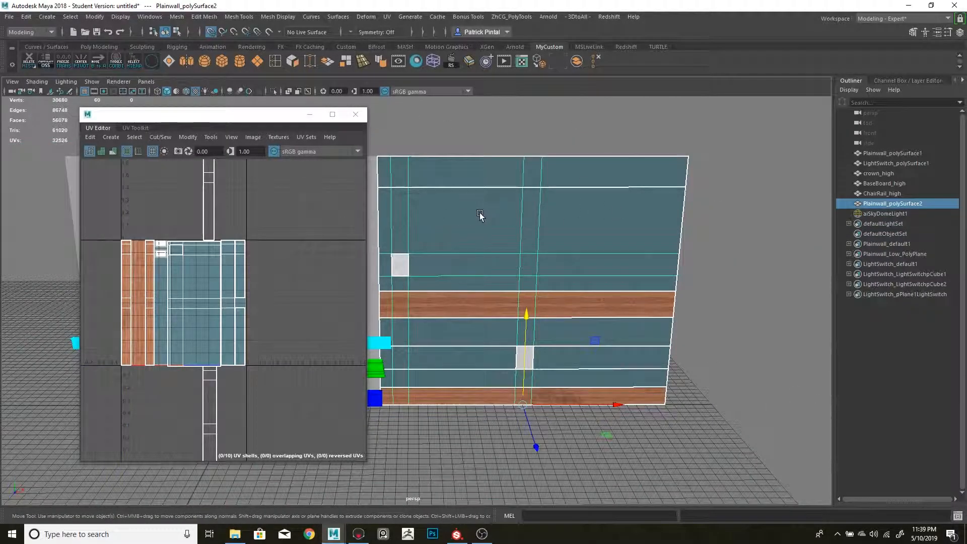
right_click(483, 215)
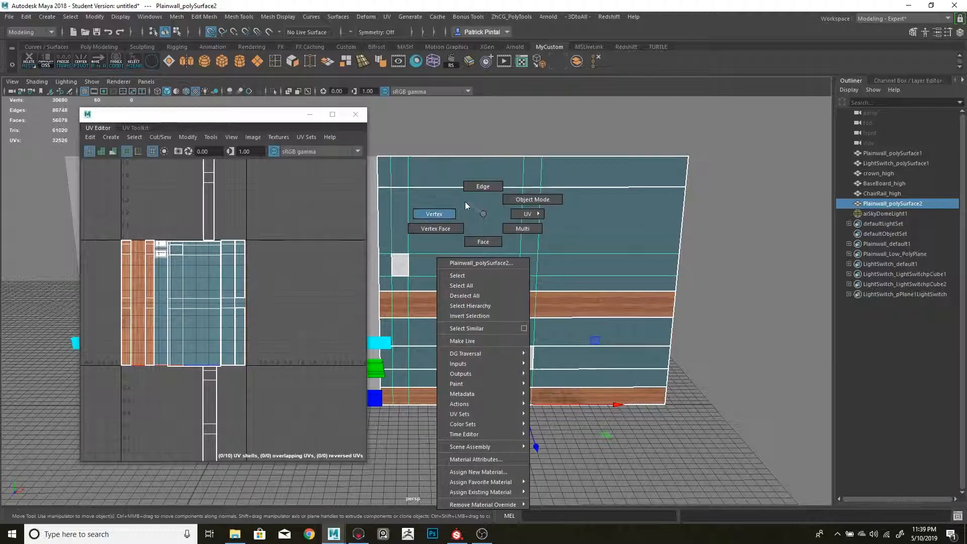
click(528, 201)
Step: Export the selected wall as an OBJ file named NewPanelUV2 to the Tut folder
click(26, 16)
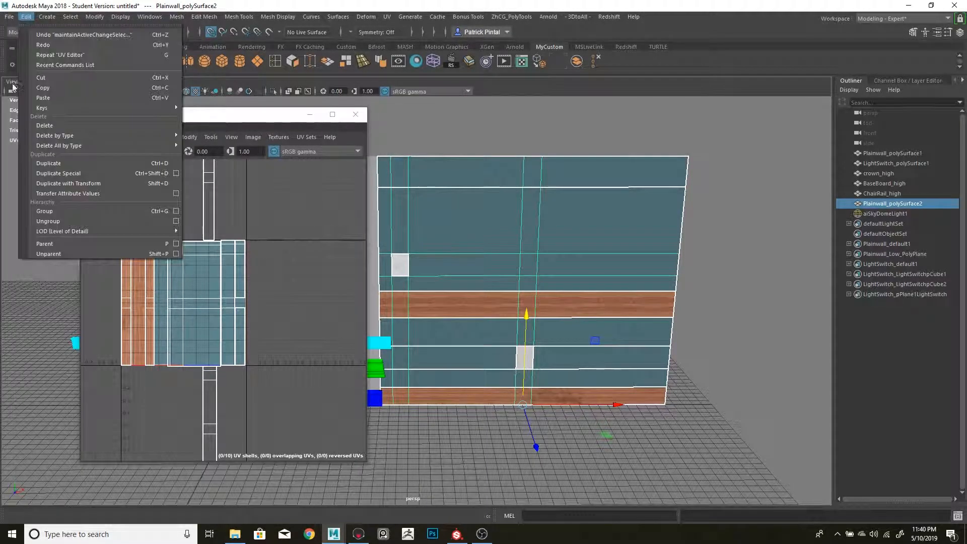
mouse_move(7, 19)
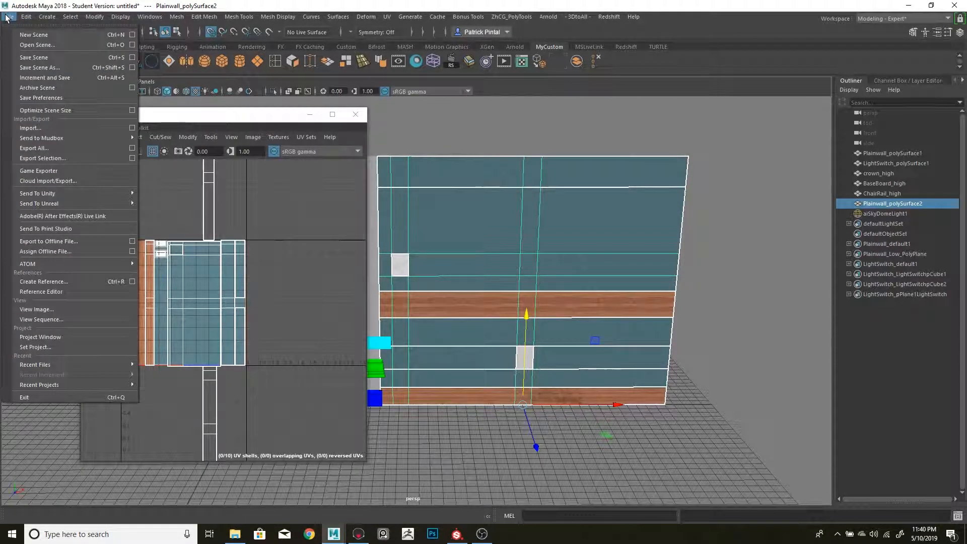
click(62, 157)
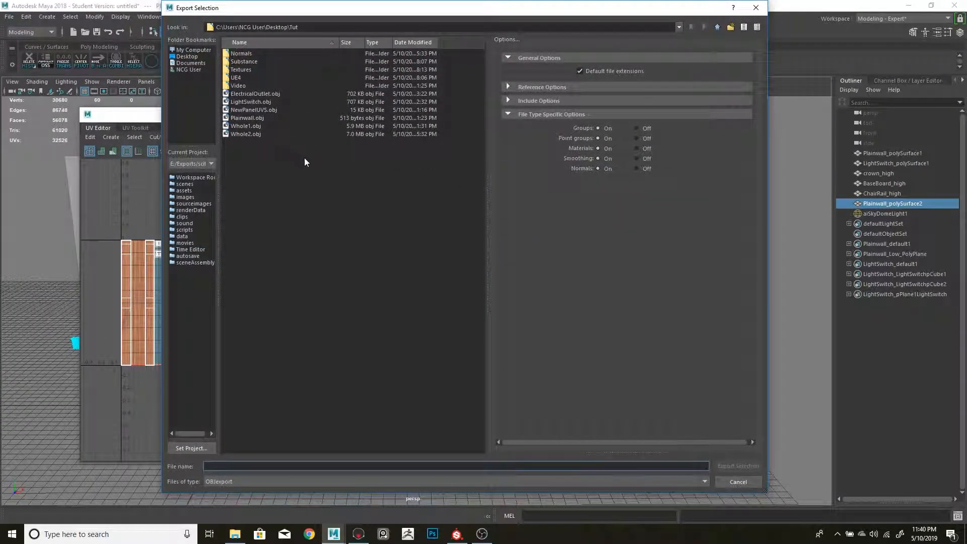
text(NewP)
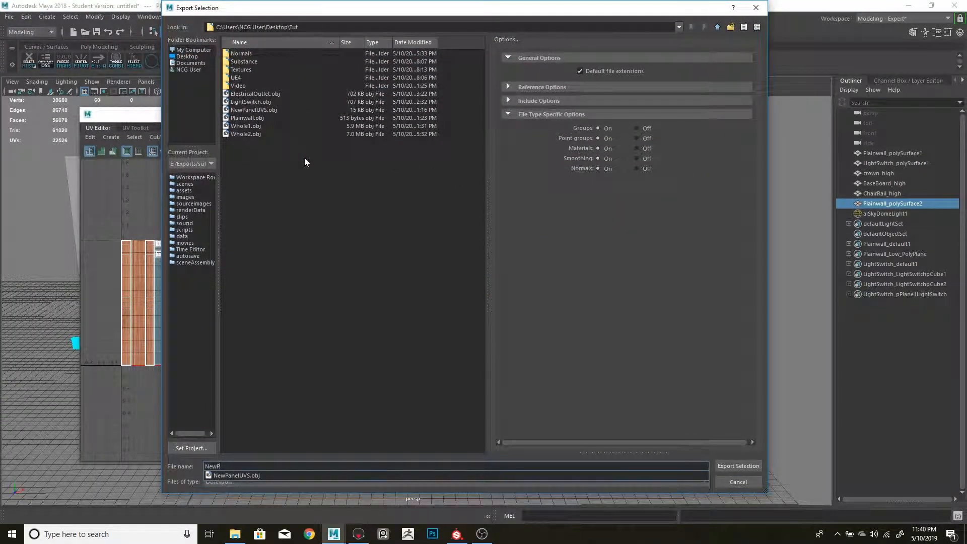
text(anelUV2)
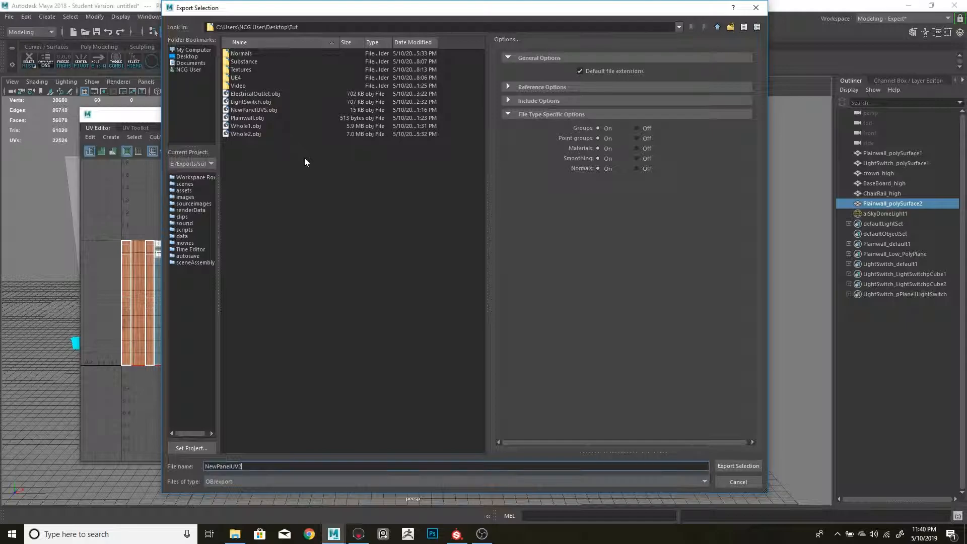
click(731, 465)
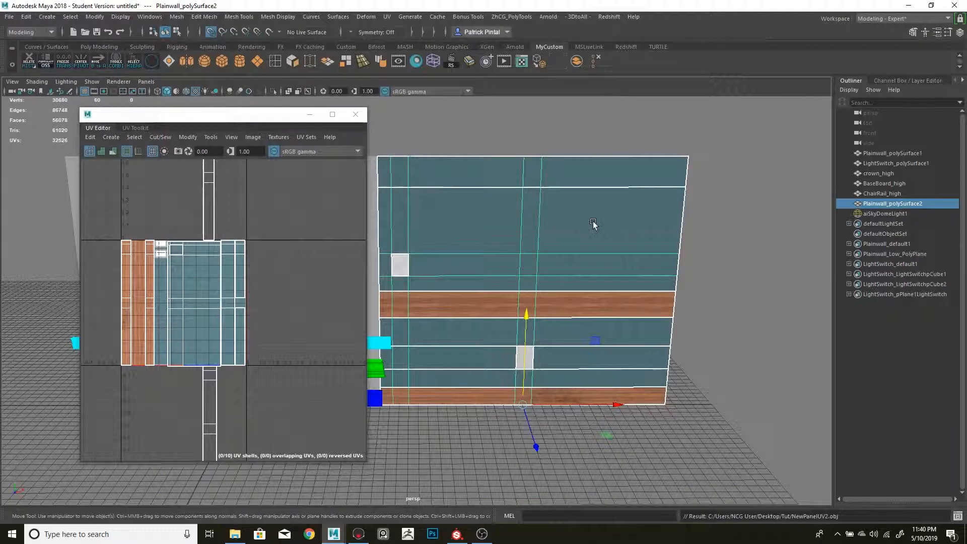
Step: Switch to Marmoset Toolbag and delete the Baker 1 object with its bake group from the scene
click(908, 8)
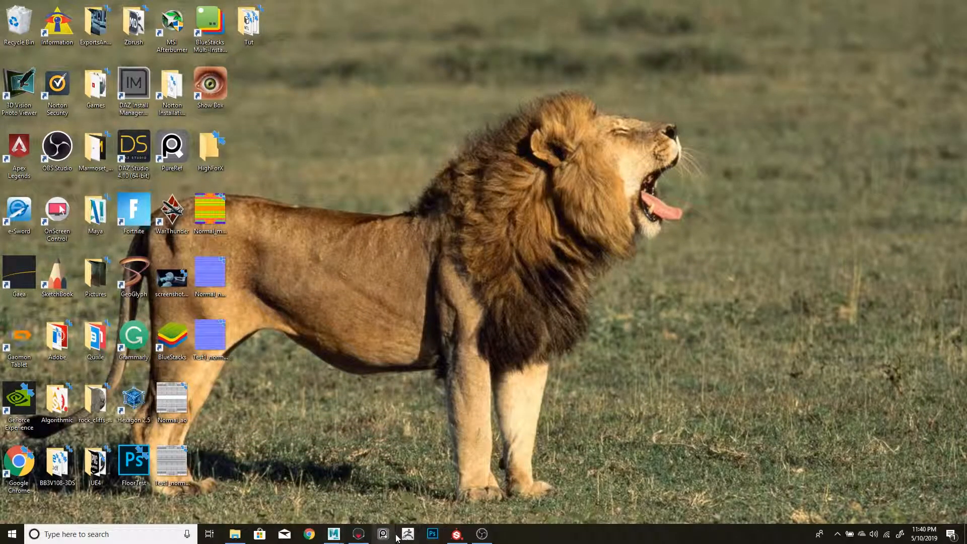
click(357, 533)
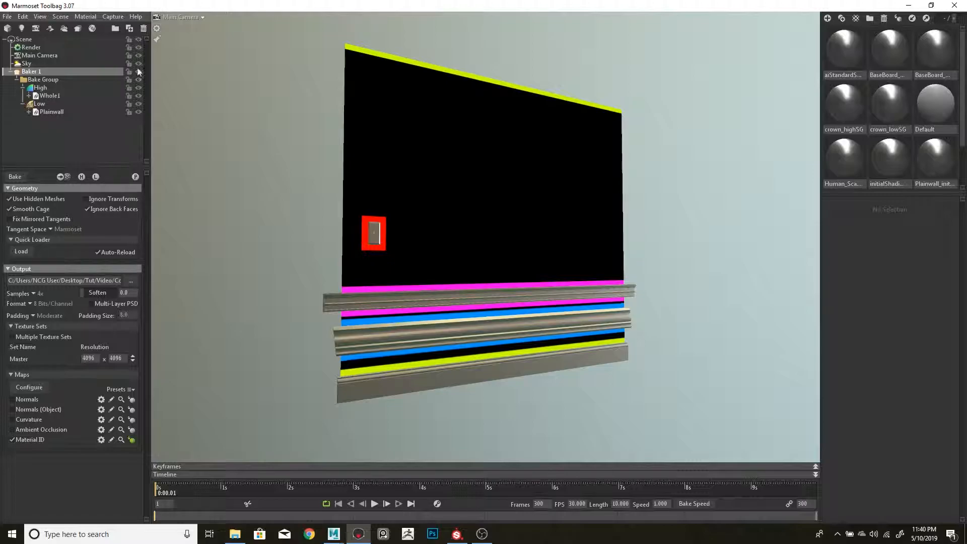
click(143, 29)
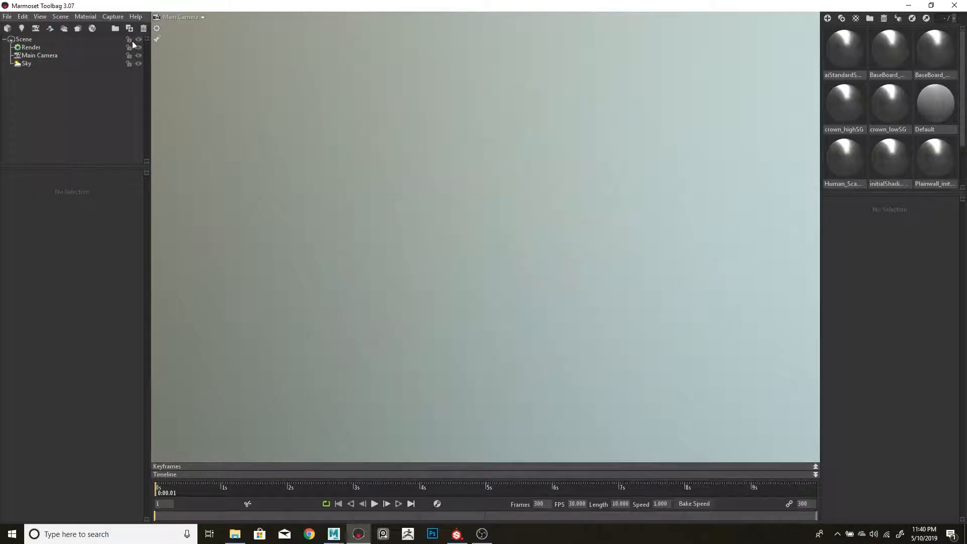
Step: Import the NewPanelUV2 model from the Tut folder on the Desktop into the scene
click(8, 28)
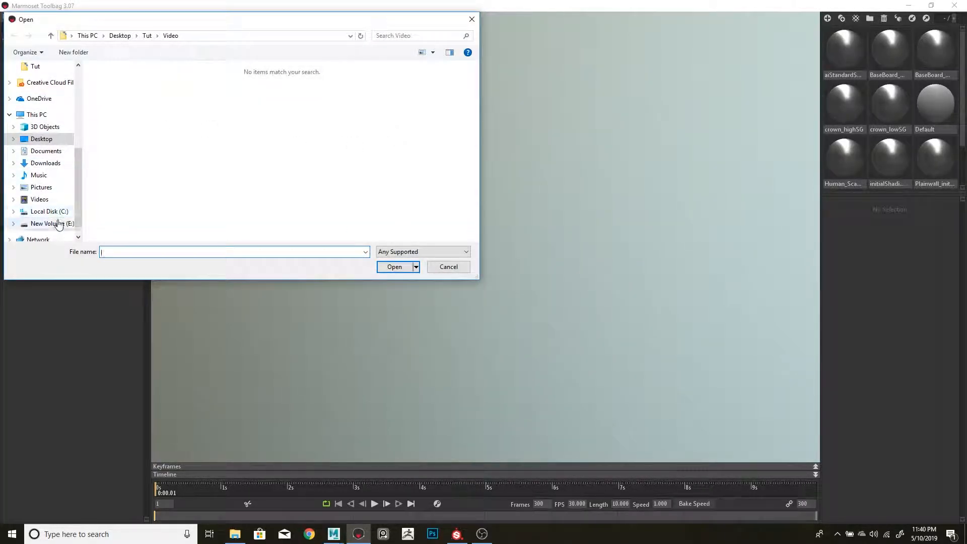
click(59, 224)
scroll(44, 120, up, 2)
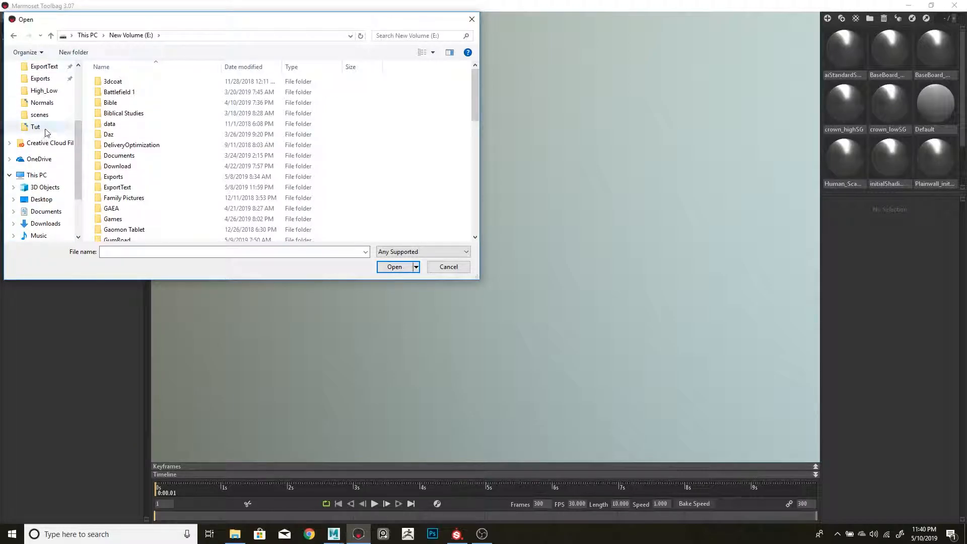
click(44, 129)
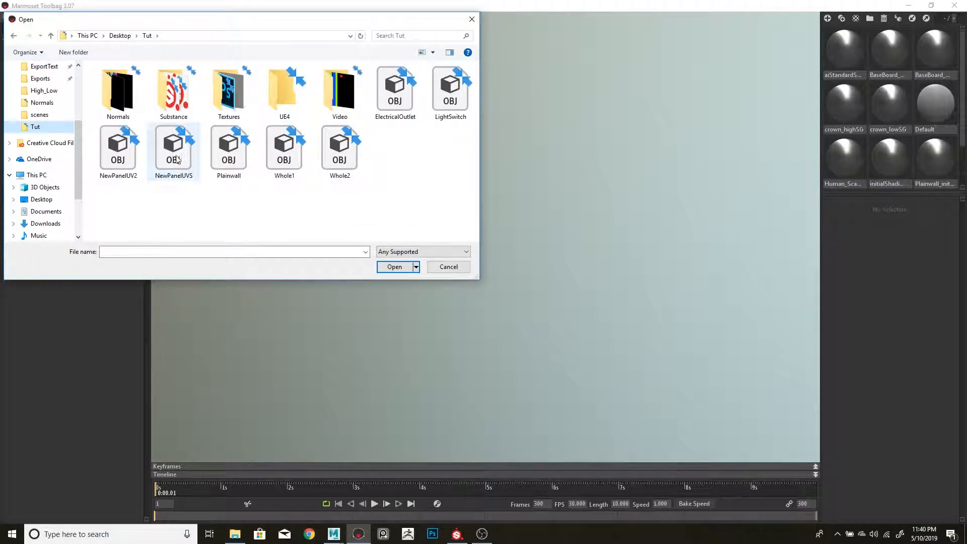
double_click(128, 161)
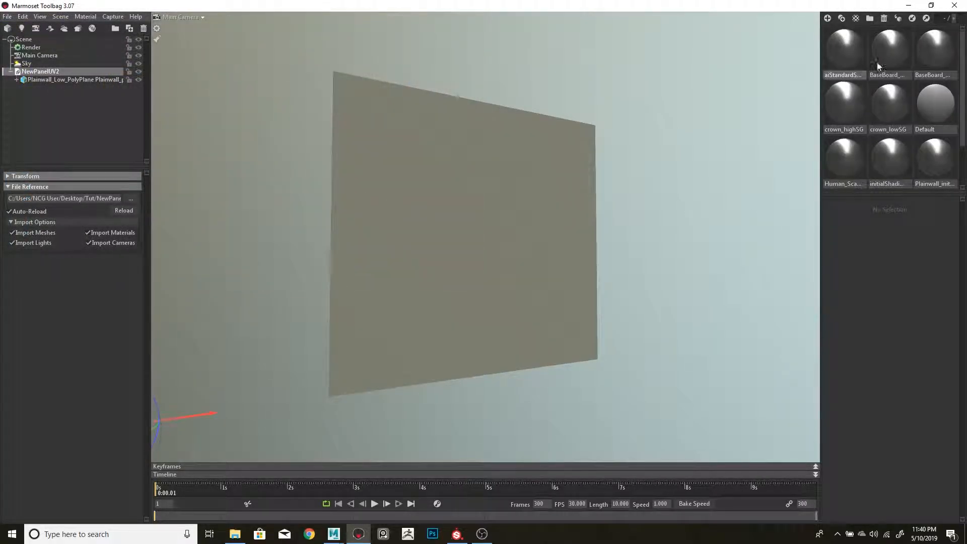
Step: Assign the Plainwall BaseColor, Metallic, Normal and Roughness textures from the Textures folder to the matching maps of the Default material
click(934, 103)
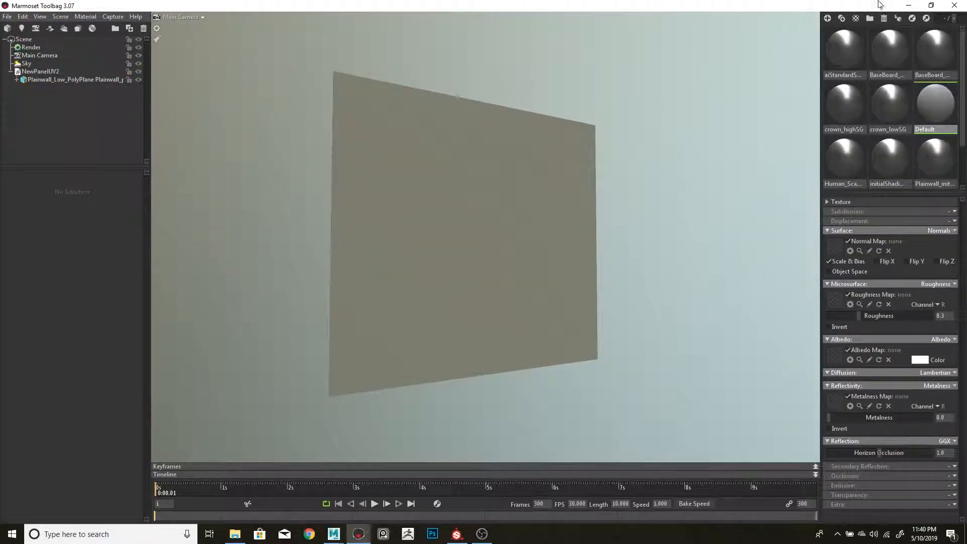
click(236, 532)
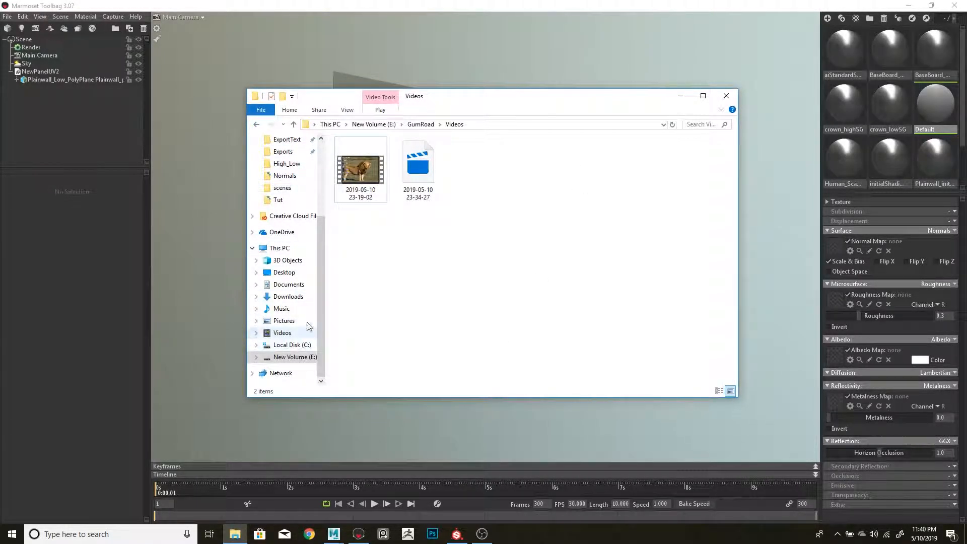
click(281, 200)
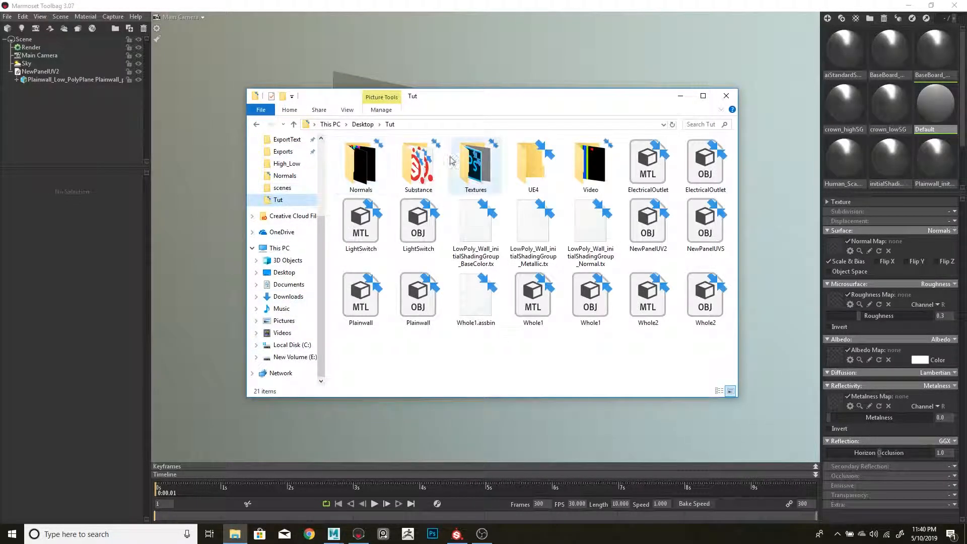
double_click(476, 166)
drag(359, 162, 830, 358)
drag(528, 168, 838, 400)
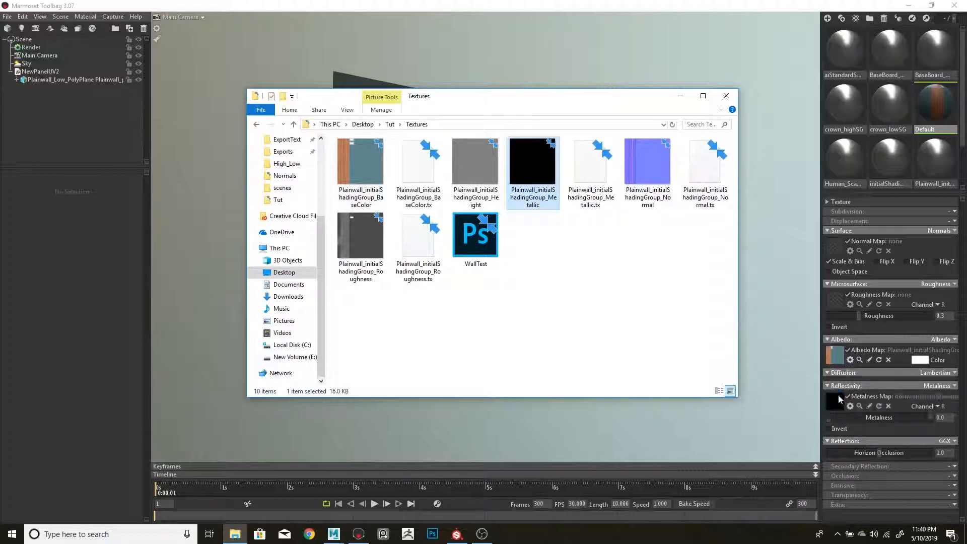
drag(649, 168, 840, 256)
drag(360, 244, 837, 301)
click(680, 96)
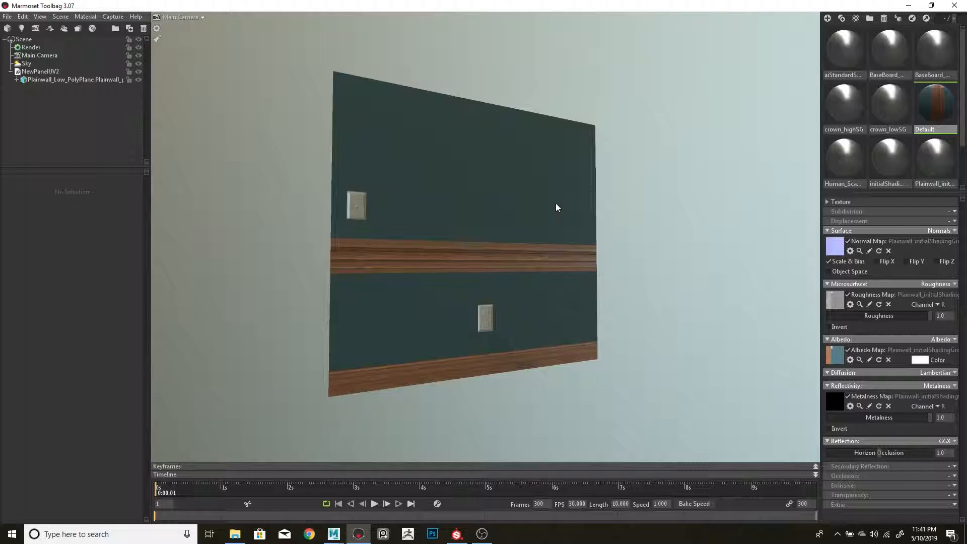
Step: Switch to Maya and insert two vertical edge loops near the right end of the Plainwall_polySurface2 wall with Multi-Cut
click(408, 480)
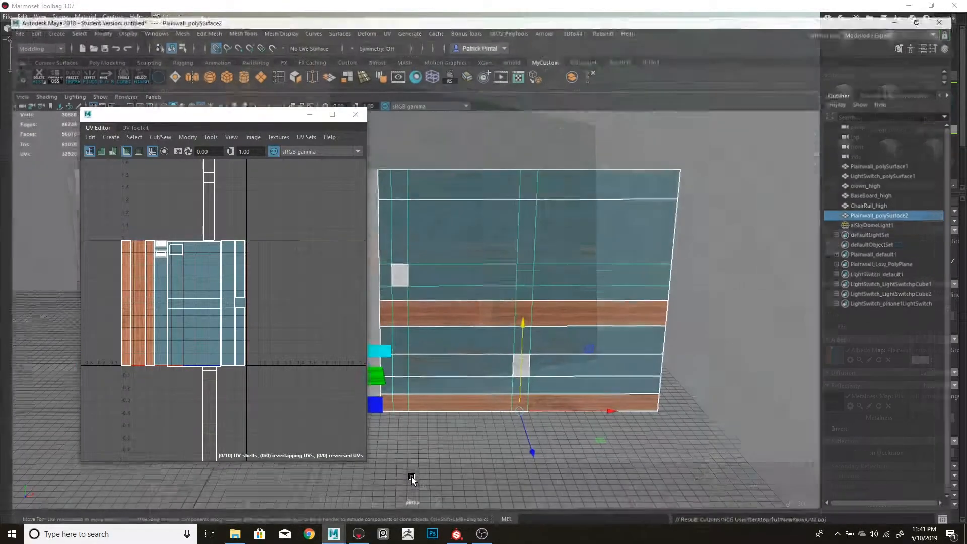
scroll(428, 282, up, 2)
scroll(428, 282, down, 2)
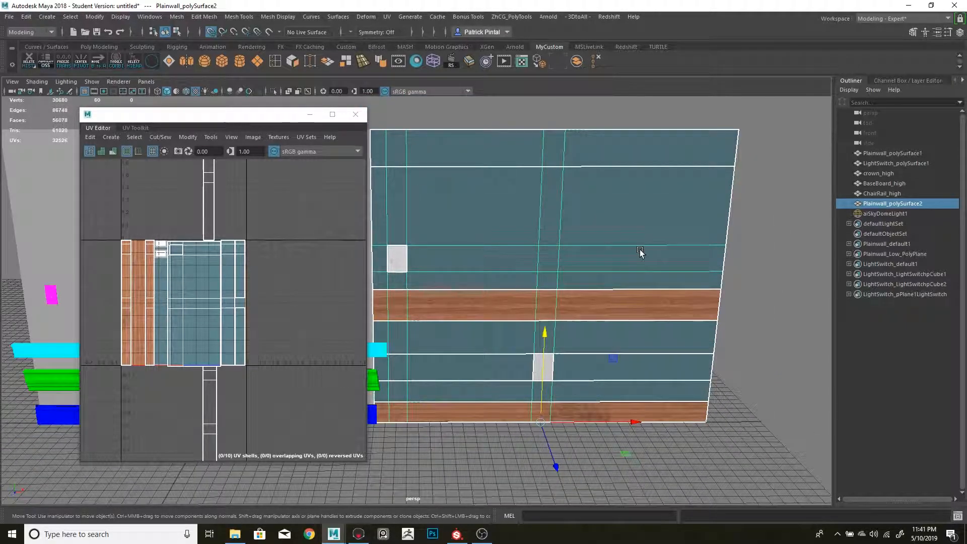
key(ctrl+shift+x)
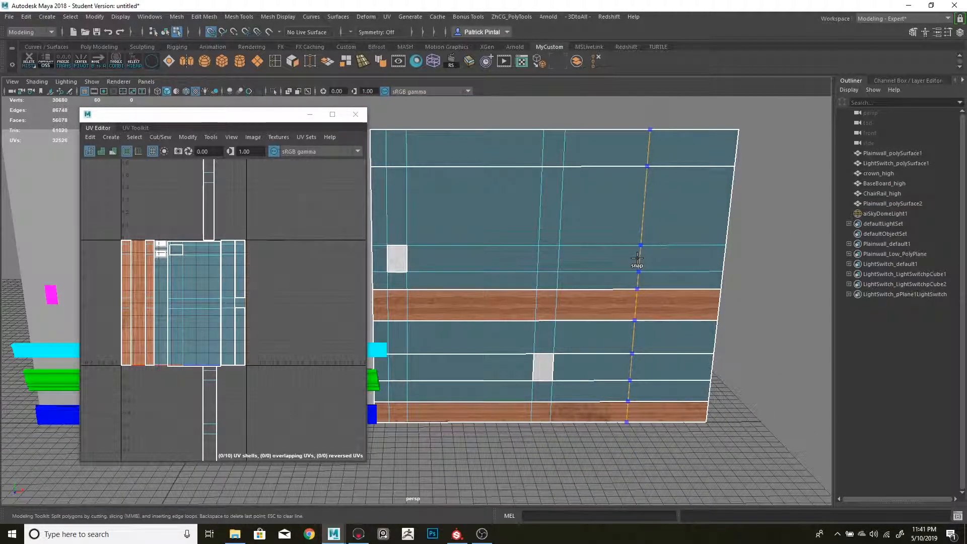
ctrl+shift+click(636, 257)
ctrl+shift+click(663, 258)
key(w)
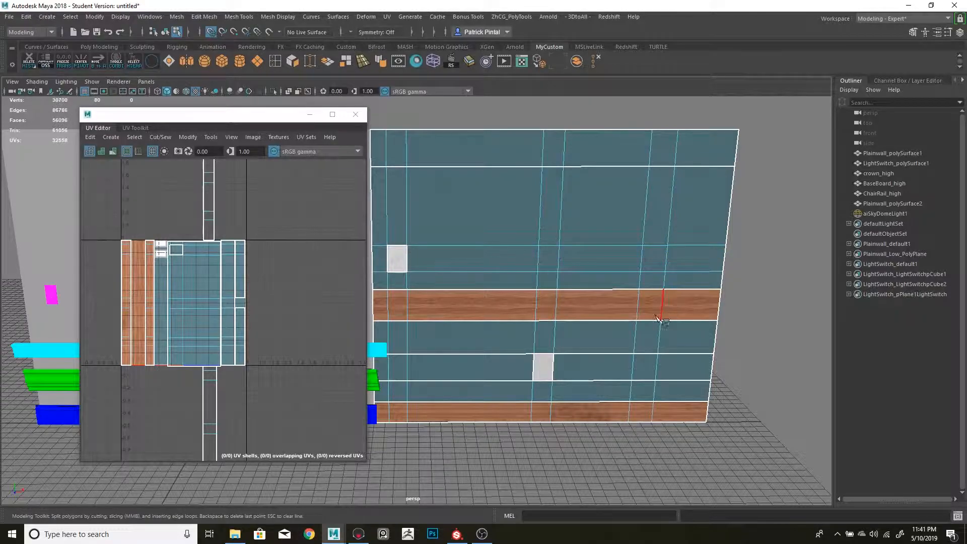
Step: Turn off grid snapping and move the rightmost new edge loop slightly left to narrow the strip to light-switch width
right_click(666, 243)
right_drag(665, 244, 665, 216)
double_click(667, 262)
key(w)
drag(727, 283, 702, 285)
key(ctrl+z)
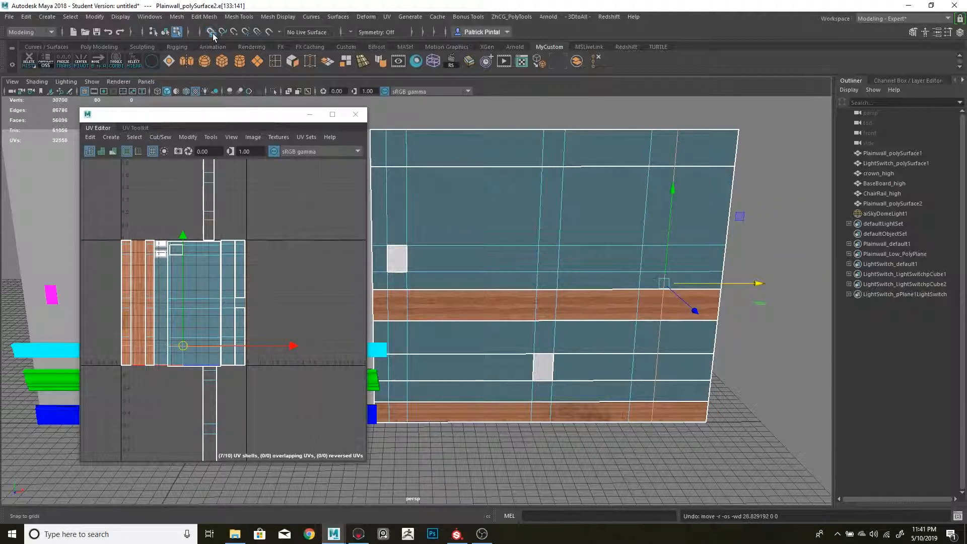
drag(766, 291, 754, 285)
scroll(190, 273, up, 3)
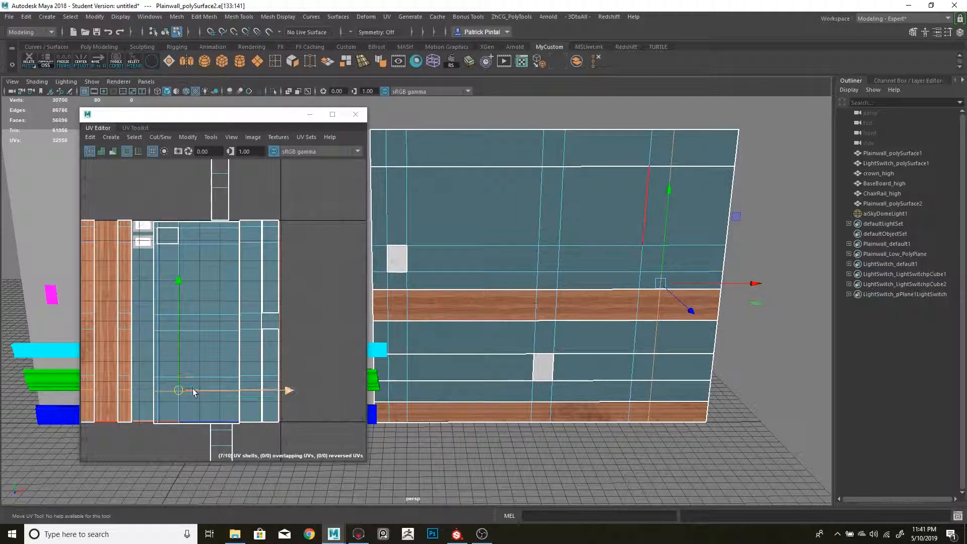
Step: Cut the UVs along the border edges of the new rectangle above the chair rail to make it a separate shell
right_click(240, 382)
right_drag(251, 373, 237, 355)
scroll(255, 398, up, 3)
alt+middle_drag(256, 398, 249, 351)
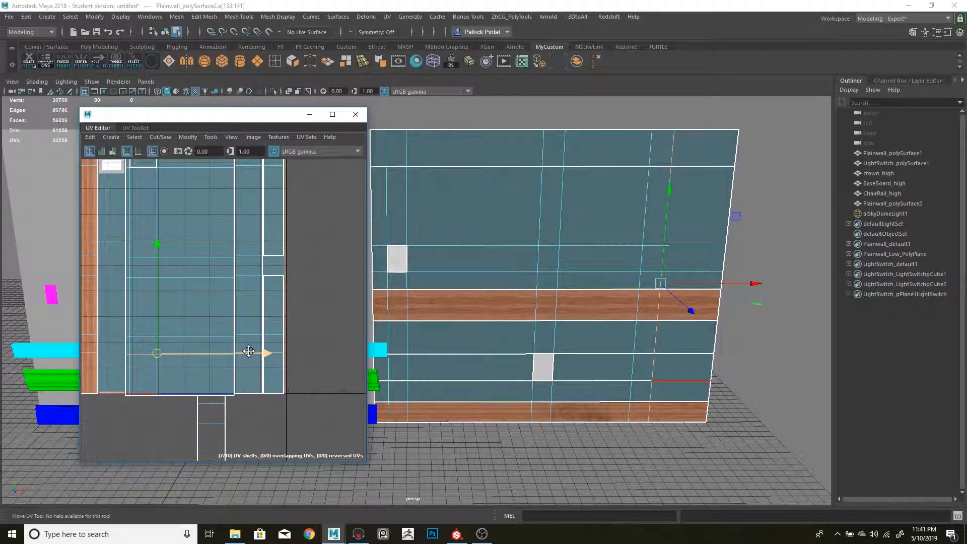
scroll(248, 351, up, 3)
click(641, 265)
right_drag(645, 244, 642, 215)
click(642, 260)
key(q)
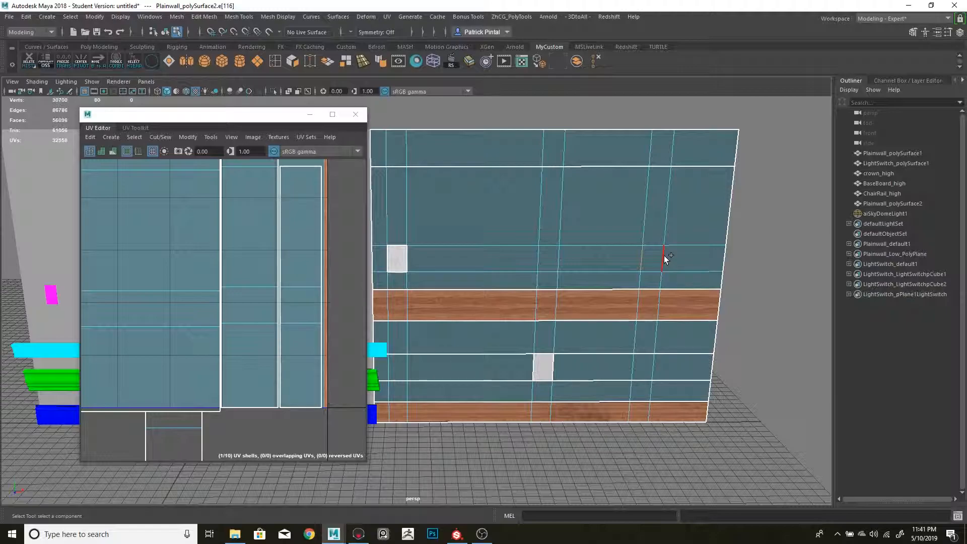
click(655, 271)
scroll(242, 301, down, 5)
shift+right_drag(231, 298, 202, 292)
Step: Move the new rectangle's UV shell up, and shift the original light switch's shell off its texture onto the plain wall colour
click(220, 303)
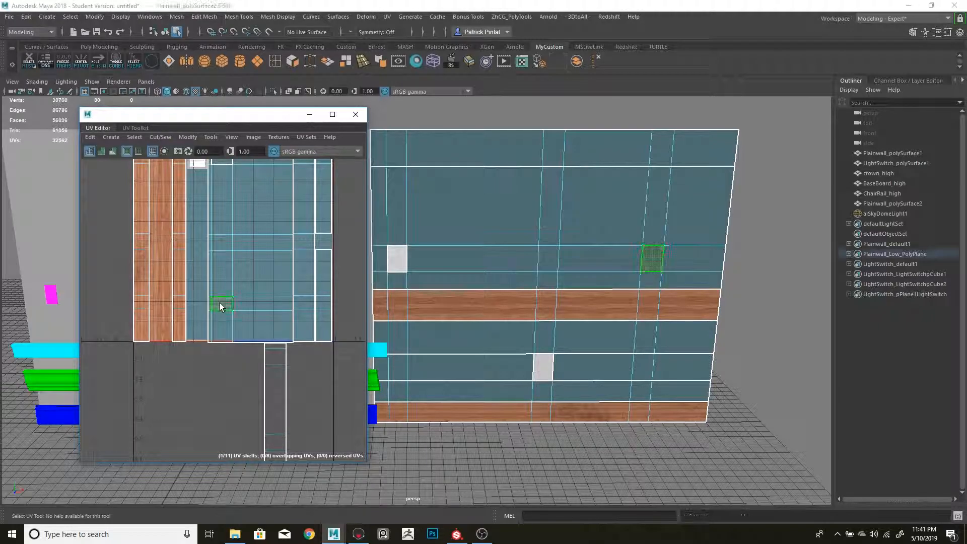
key(w)
alt+middle_drag(219, 170, 209, 256)
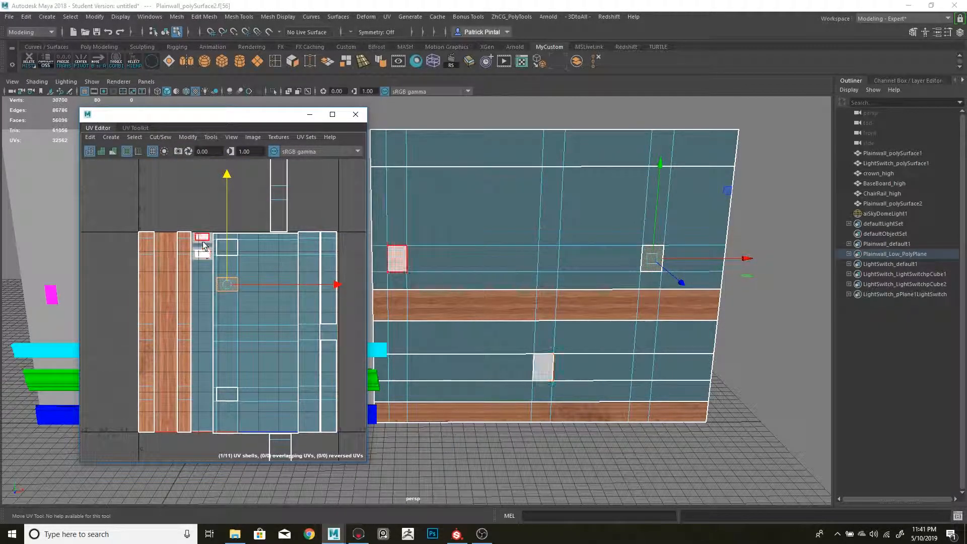
click(203, 242)
drag(201, 216, 200, 258)
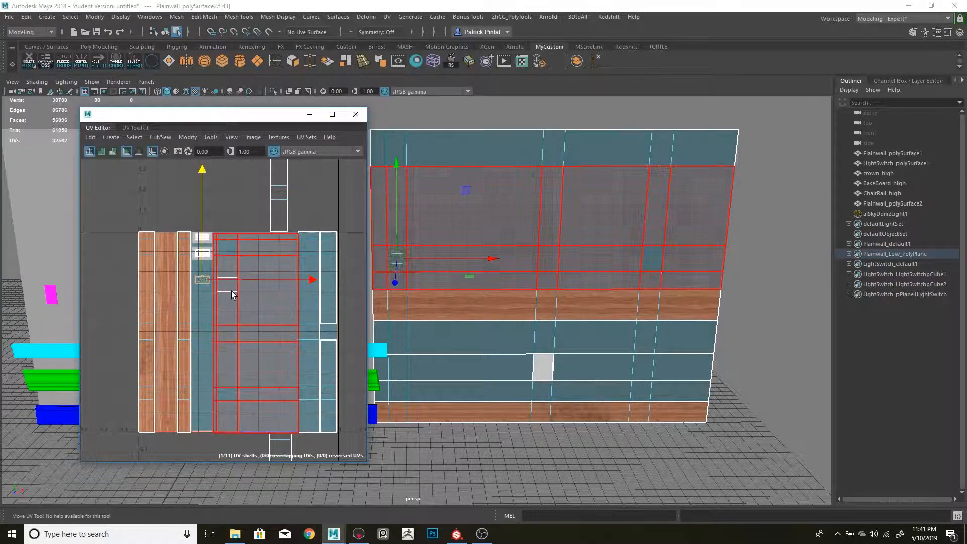
click(229, 288)
right_click(228, 288)
click(185, 272)
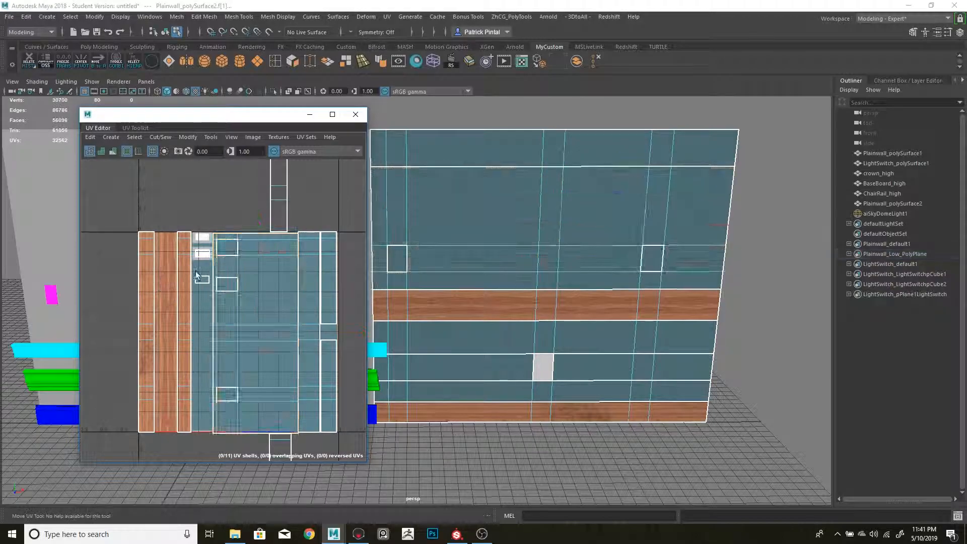
Step: Move the new rectangle's UV shell onto the upper switch plate texture and scale it down to fit the plate
click(227, 280)
drag(225, 268, 230, 237)
scroll(226, 248, up, 5)
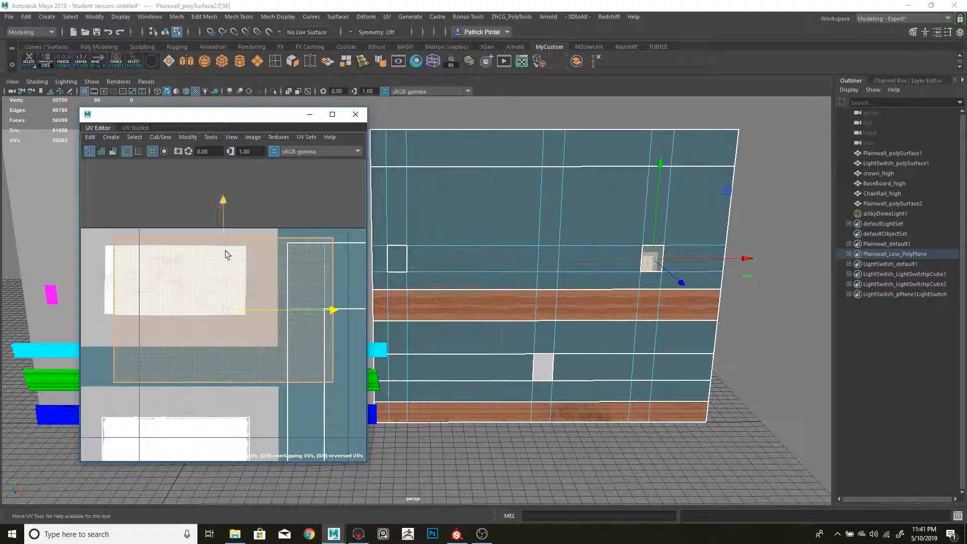
key(r)
drag(224, 303, 159, 352)
key(w)
drag(262, 304, 265, 280)
key(r)
key(w)
key(e)
key(r)
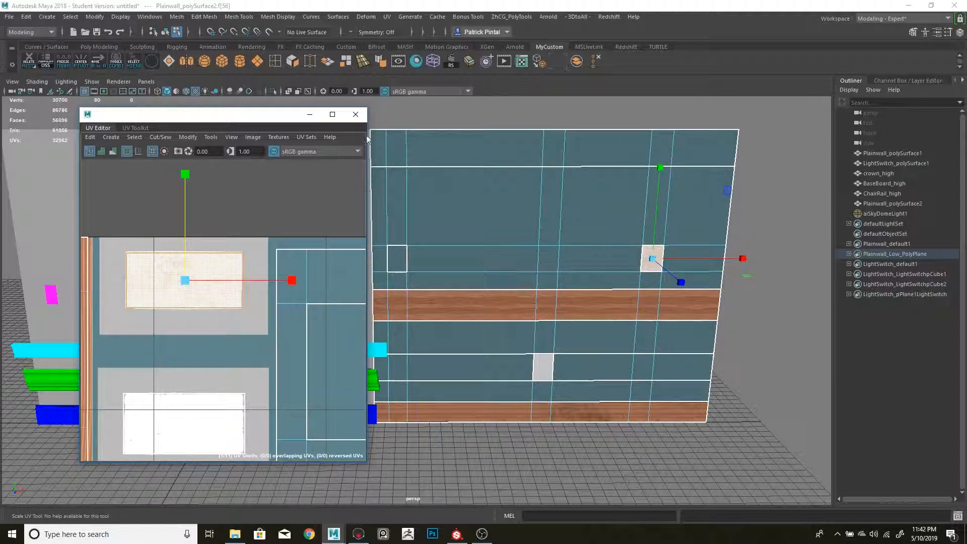
Step: Close the UV Editor and export the selected wall as an OBJ file named NewPanelUV3 to the Tut folder
click(356, 115)
right_drag(483, 215, 530, 171)
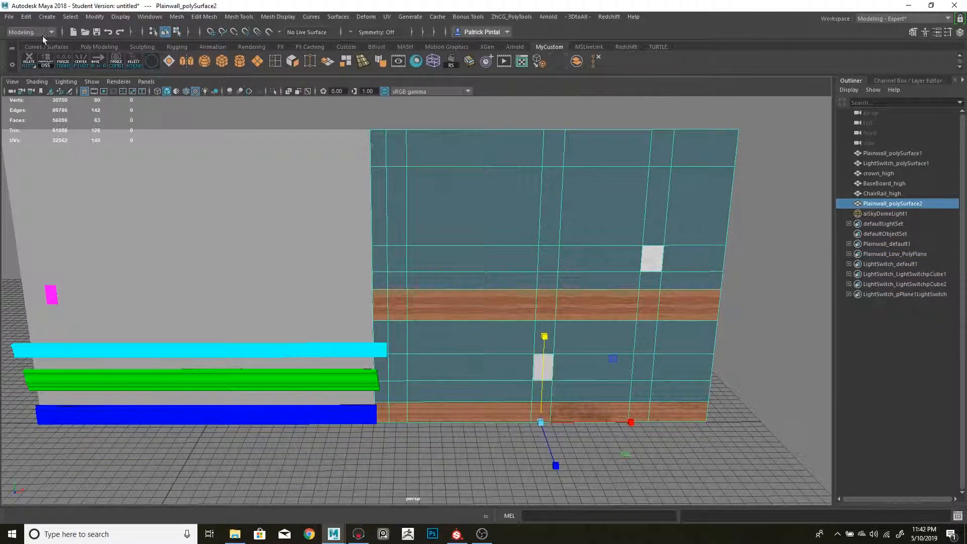
click(9, 16)
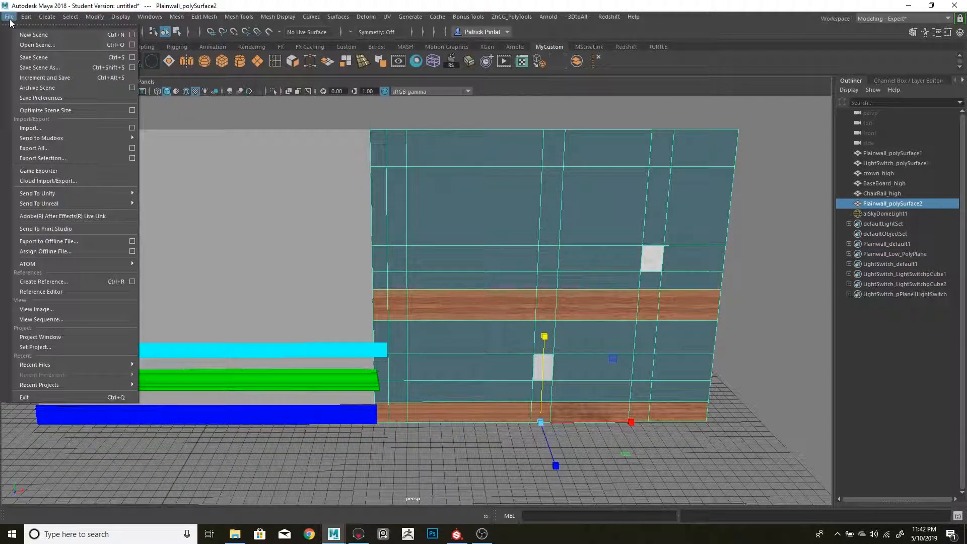
click(74, 157)
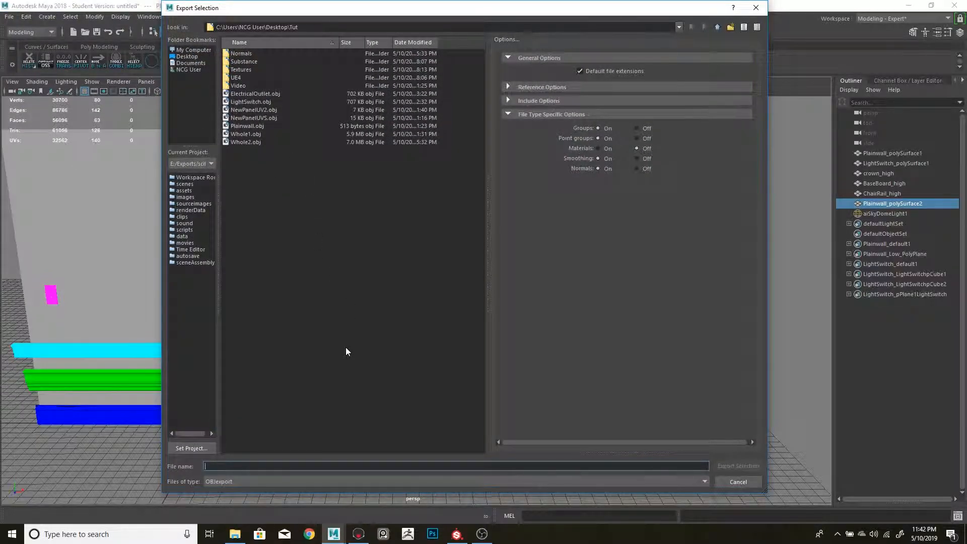
text(NewPanel)
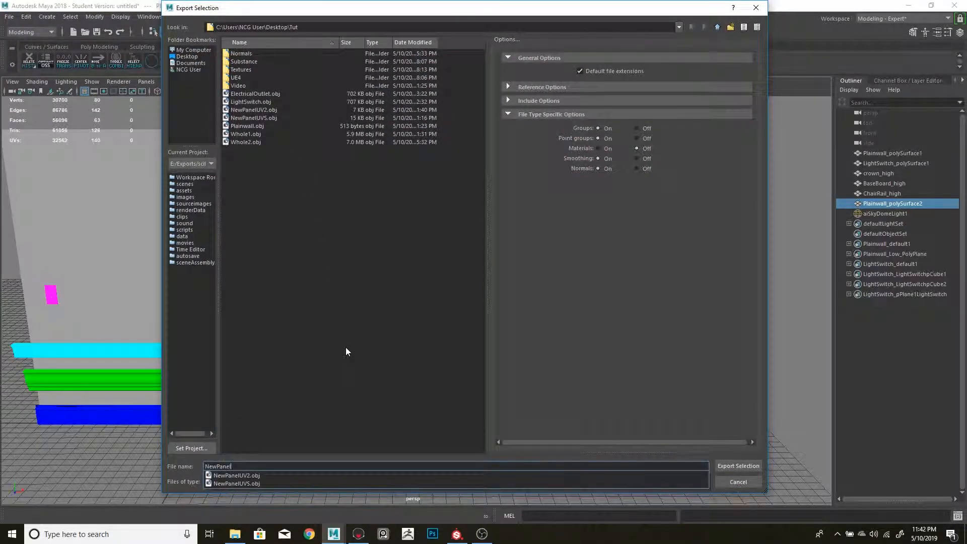
text(UV3)
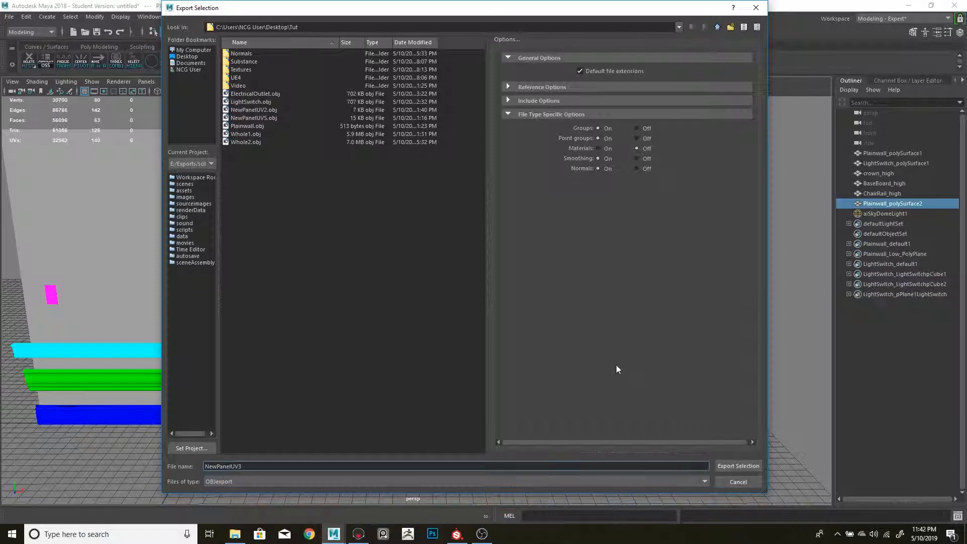
click(725, 467)
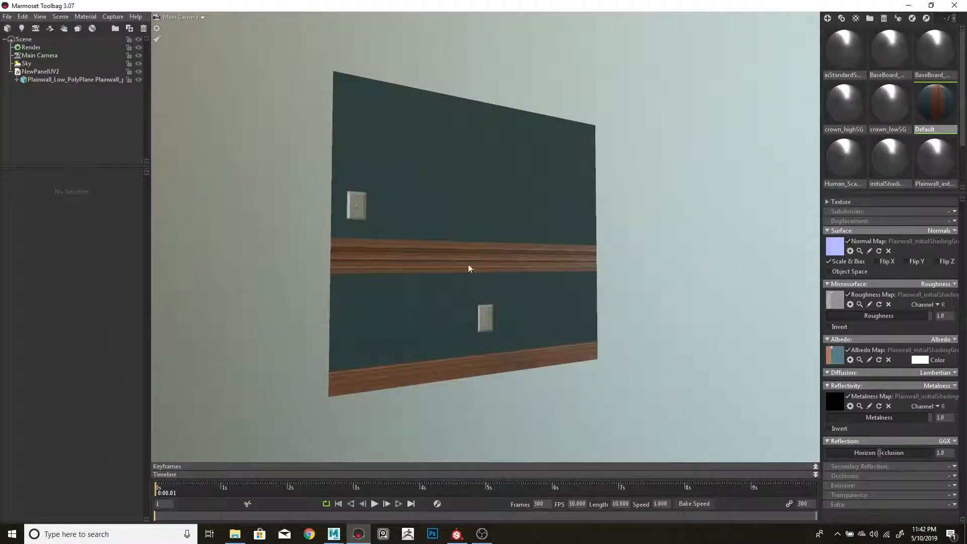
Step: In Marmoset Toolbag, import NewPanelUV3 from the Tut folder and move a wall panel sideways so both panels form one continuous wall
click(7, 28)
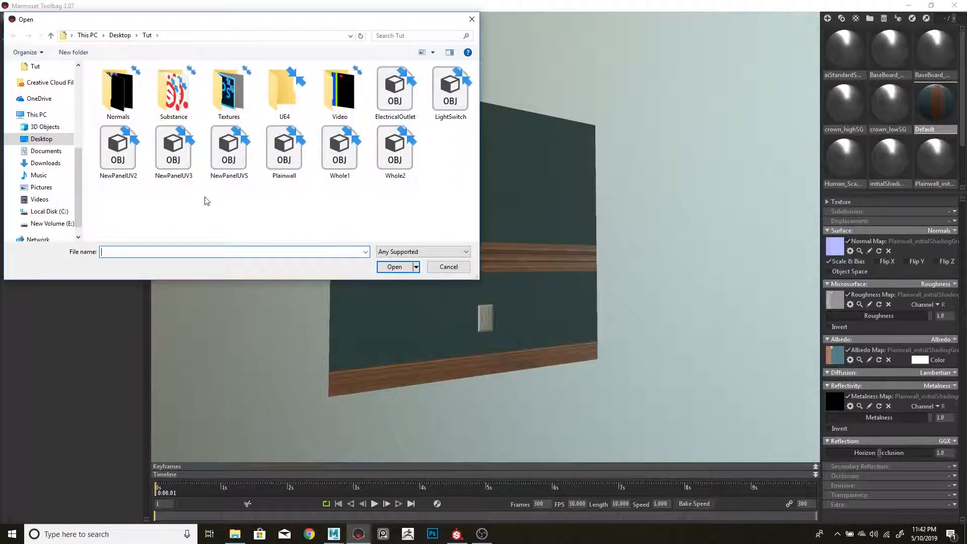
double_click(173, 149)
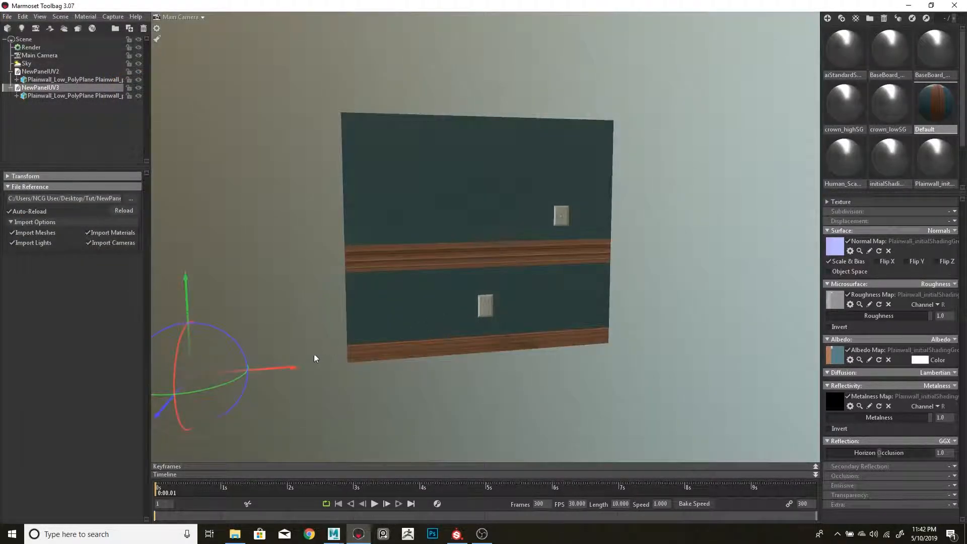
drag(249, 378, 560, 357)
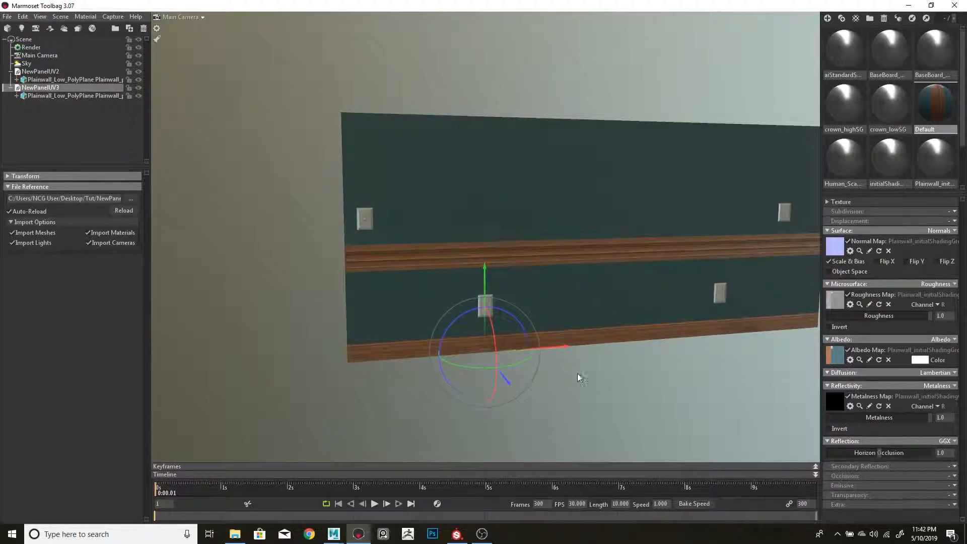
click(572, 373)
drag(774, 386, 561, 347)
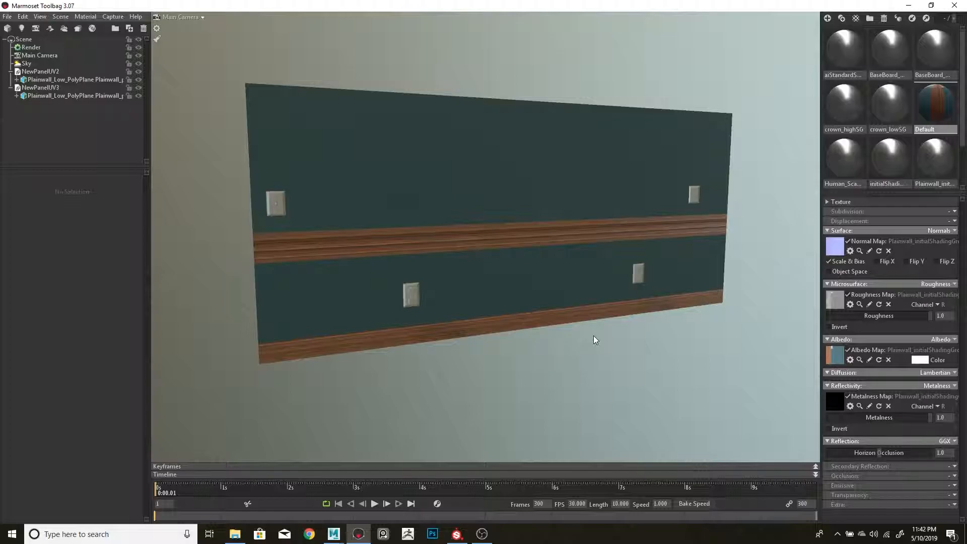